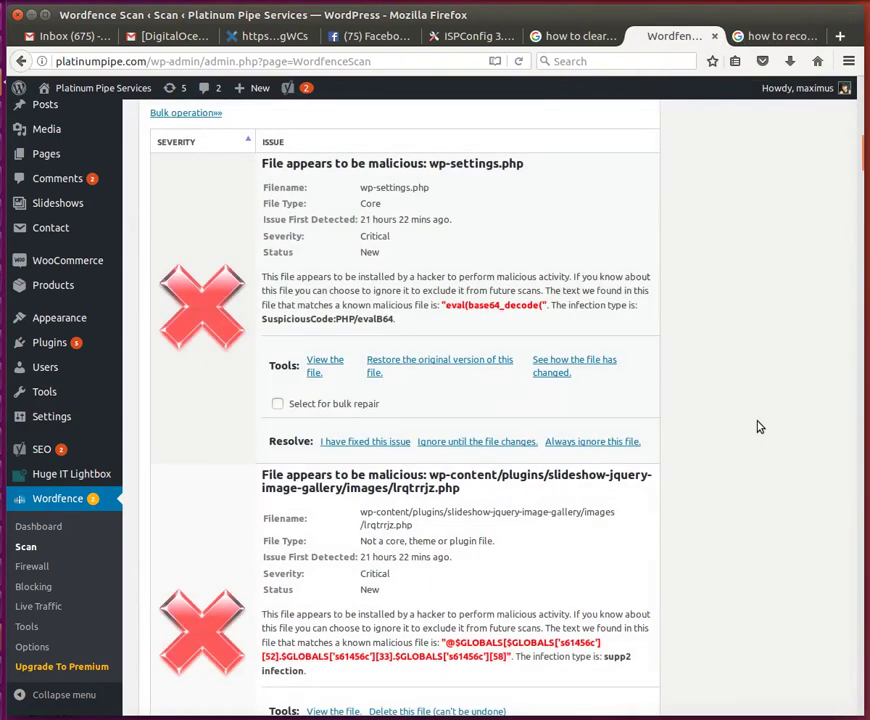
- Restore the original wp-settings.php and delete lrqtrrjz.php from slideshow-jquery-image-gallery's images folder
scroll(757, 427, up, 6)
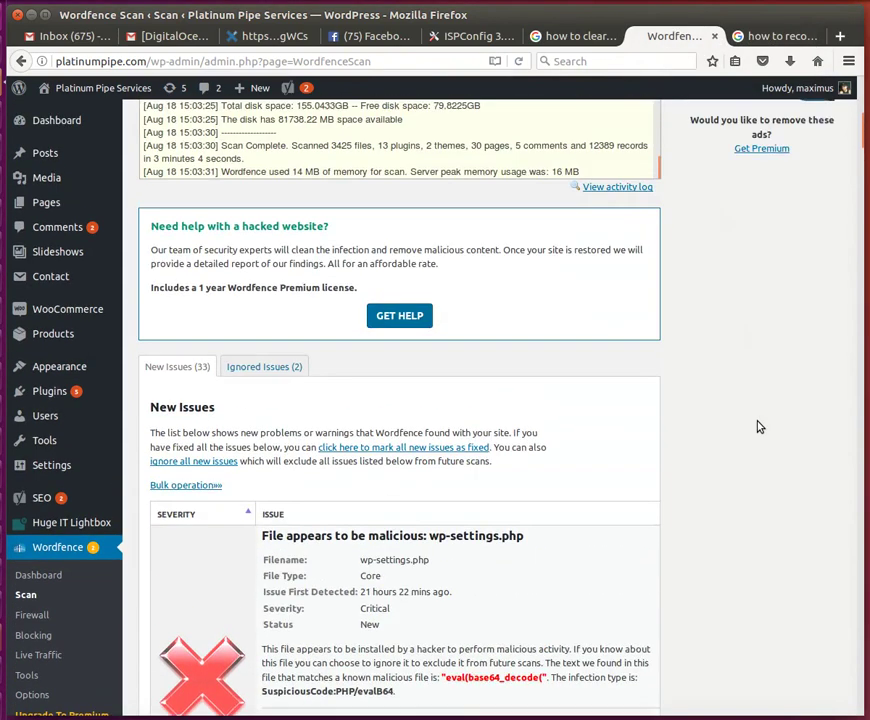
scroll(757, 427, up, 6)
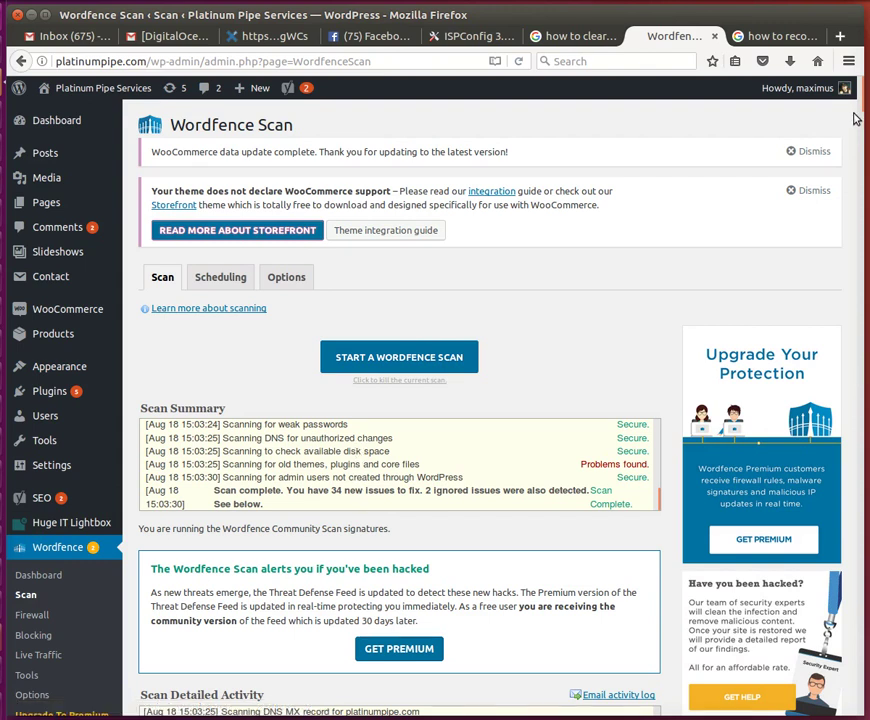
drag(862, 112, 862, 163)
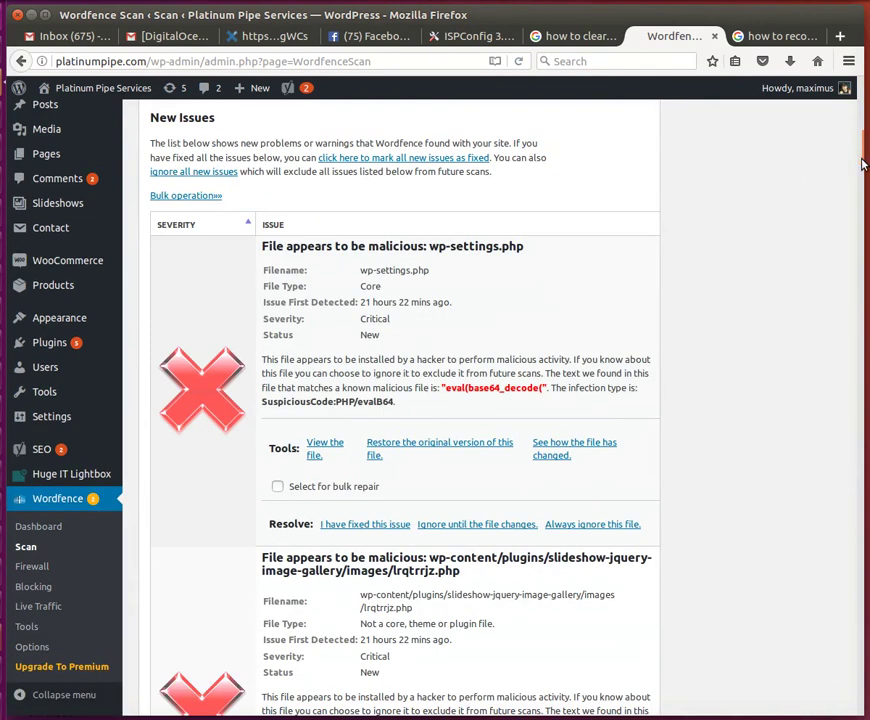
scroll(395, 192, up, 3)
scroll(395, 192, down, 3)
scroll(395, 192, down, 1)
scroll(395, 192, down, 1)
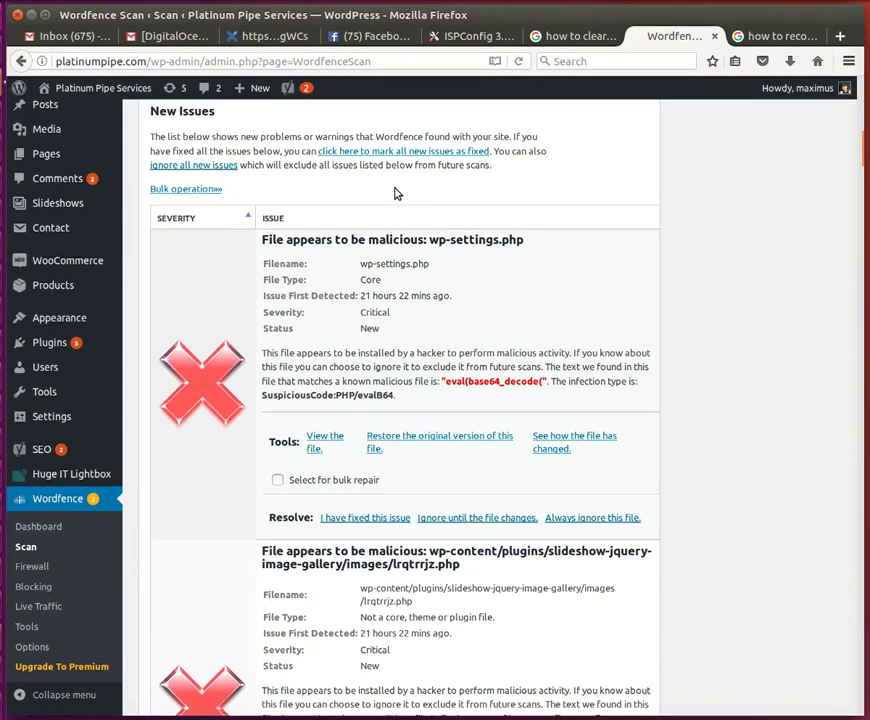
scroll(395, 192, down, 2)
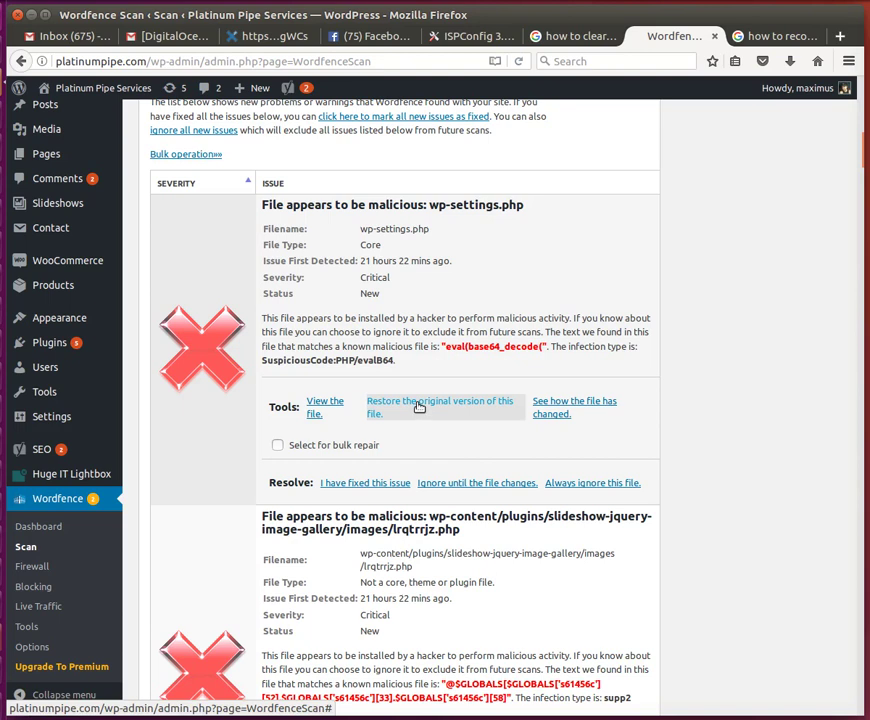
click(419, 406)
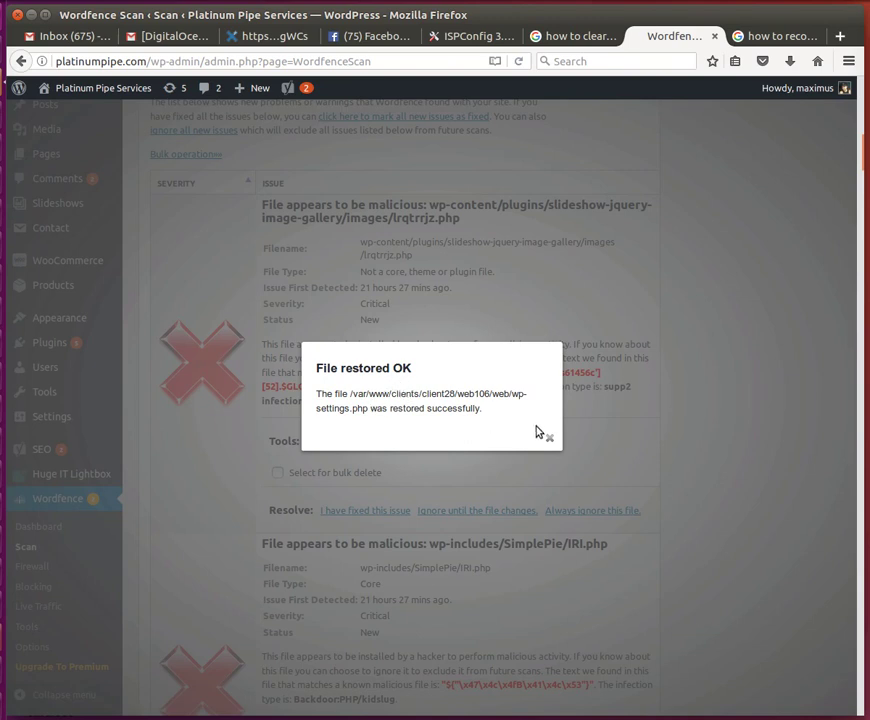
click(549, 437)
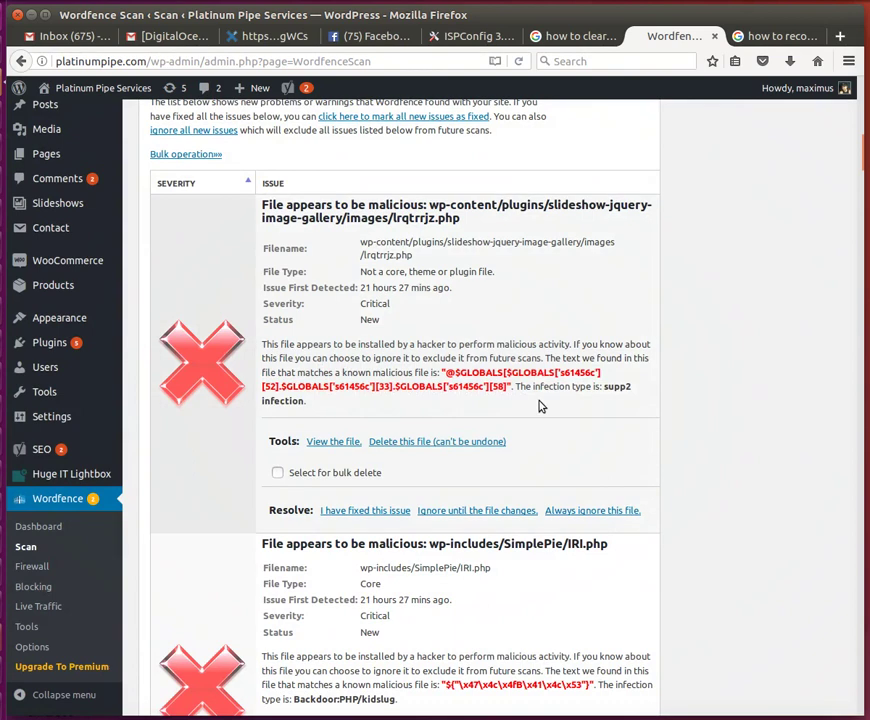
click(430, 443)
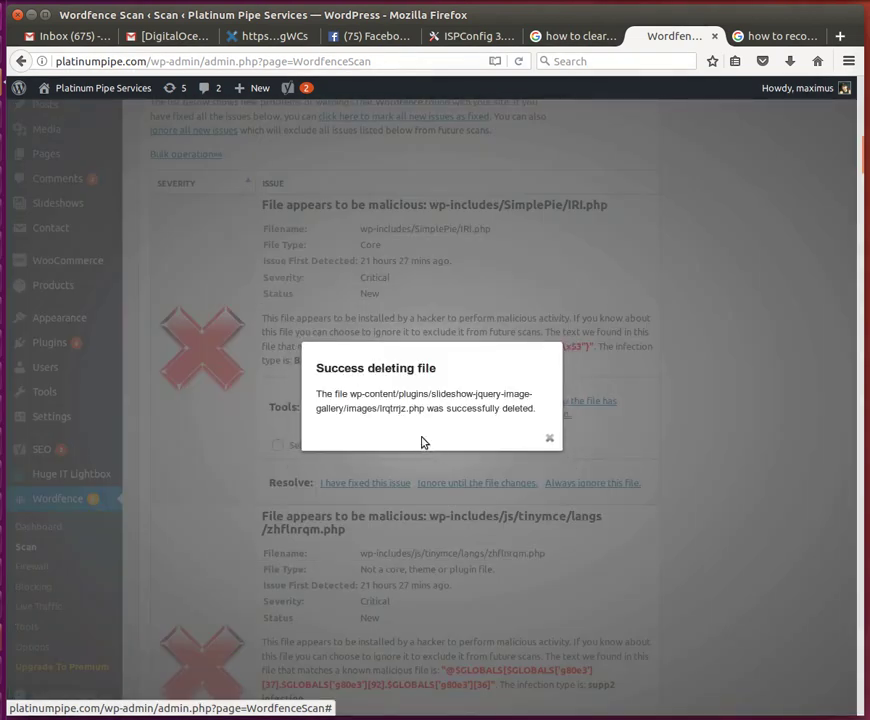
click(549, 440)
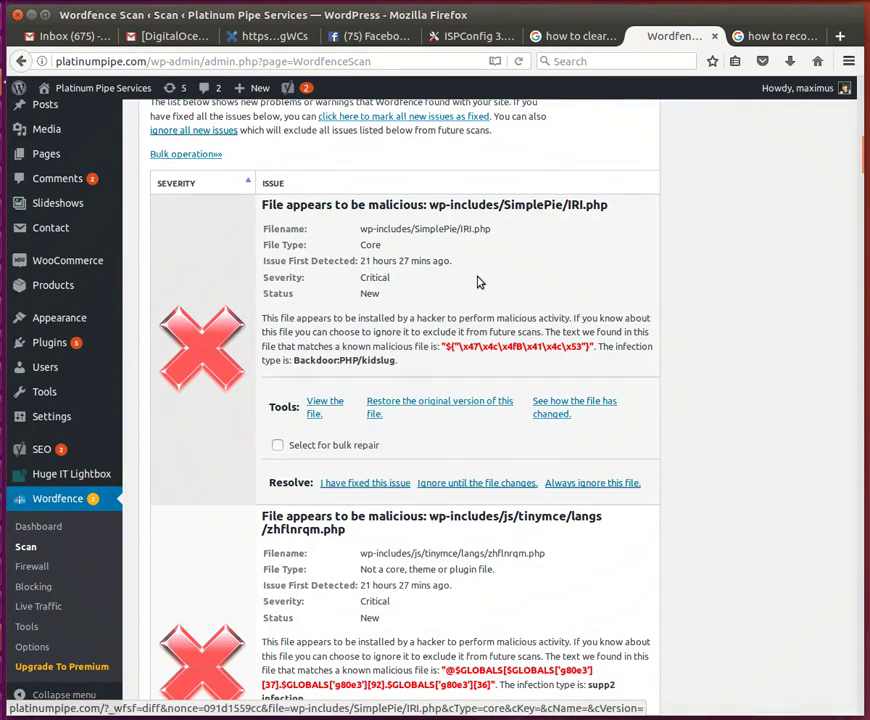
- Restore the original SimplePie/IRI.php core file and delete zhflnrqm.php from wp-includes/js/tinymce/langs
click(430, 408)
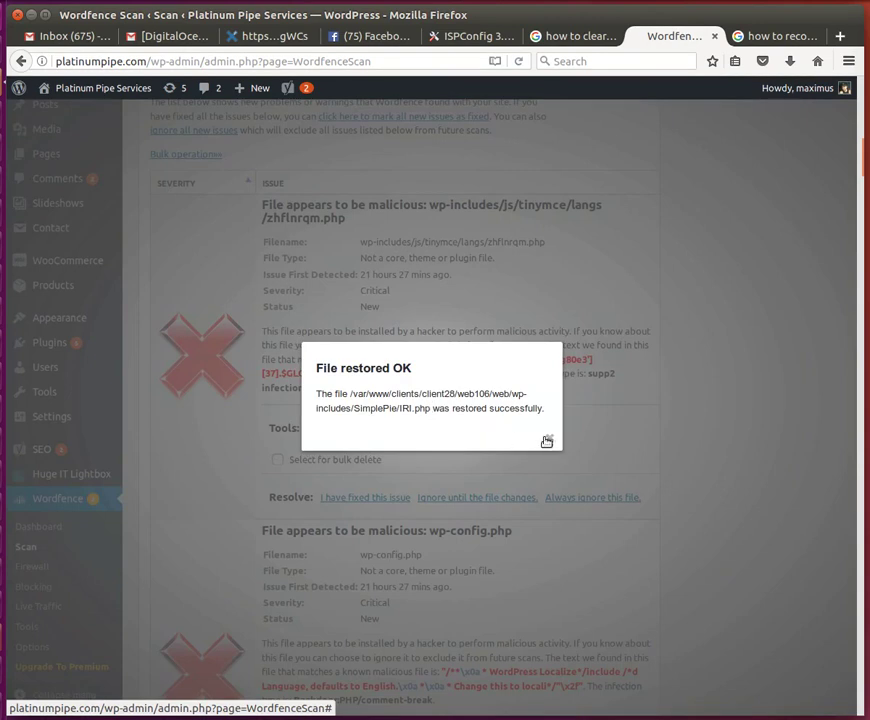
click(547, 440)
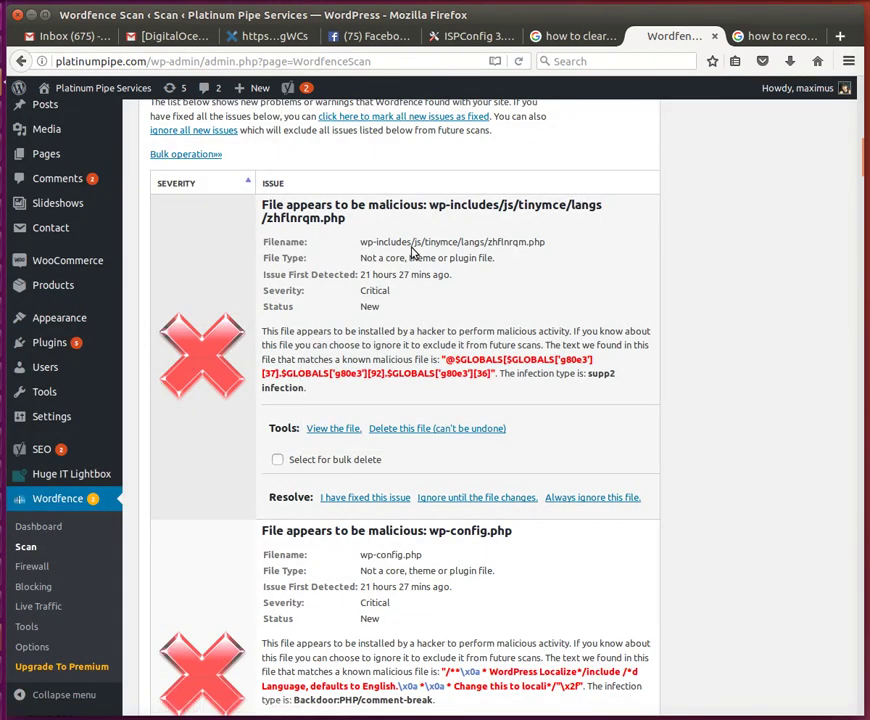
click(403, 430)
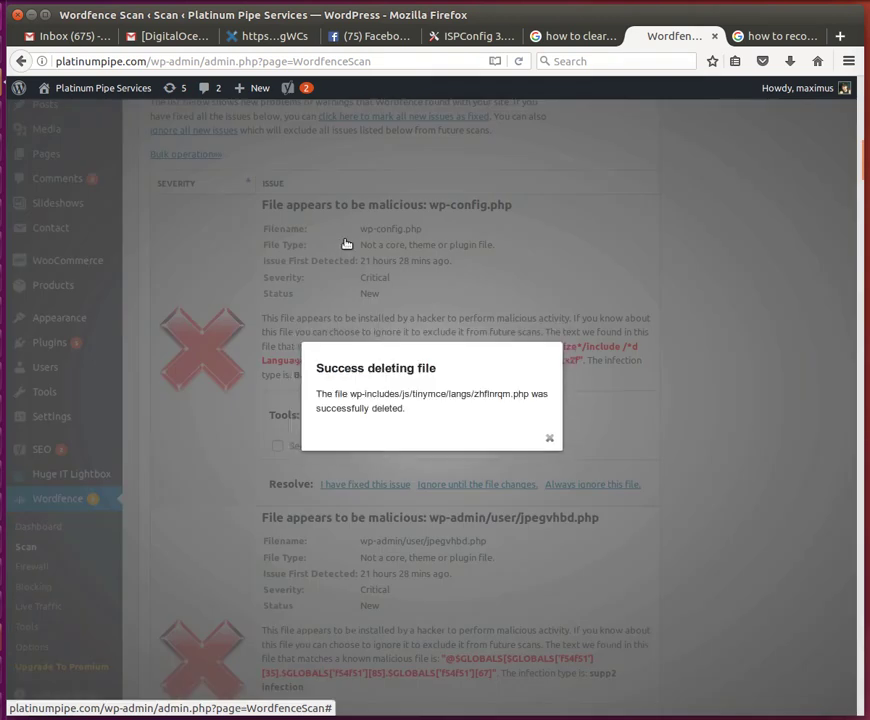
click(549, 440)
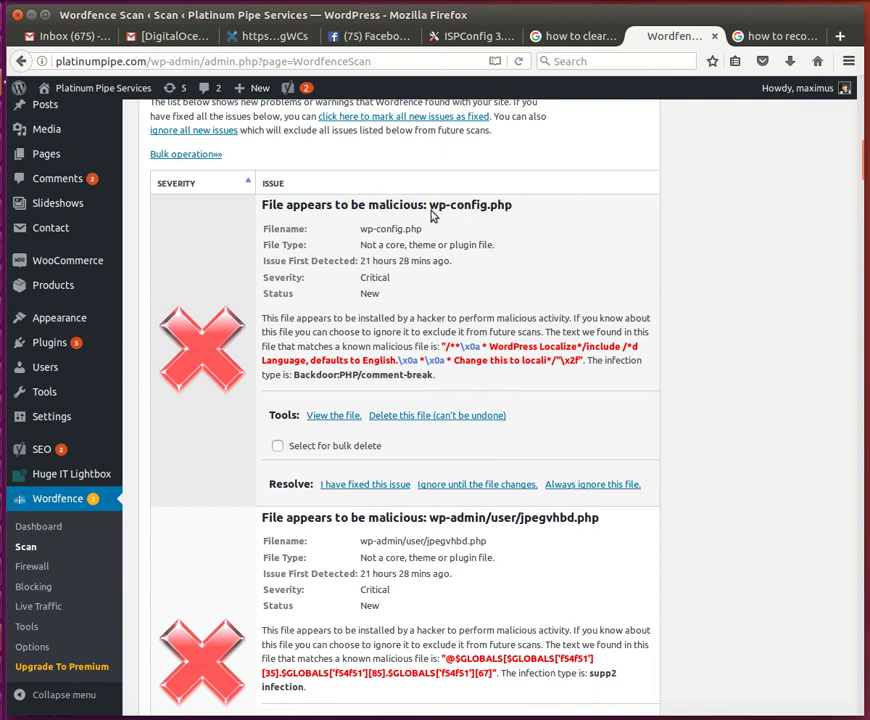
drag(429, 205, 512, 205)
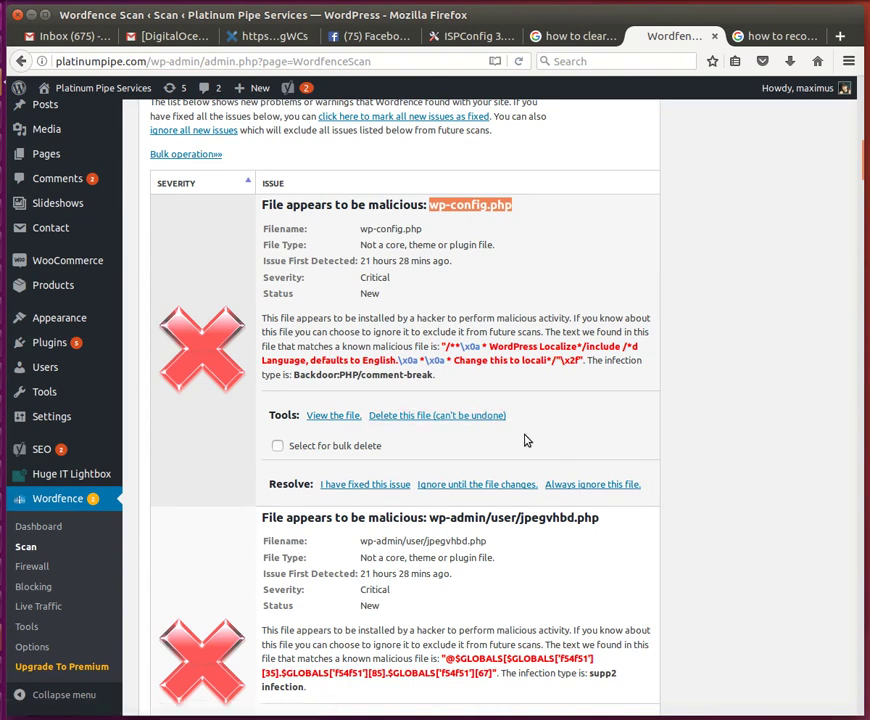
click(679, 388)
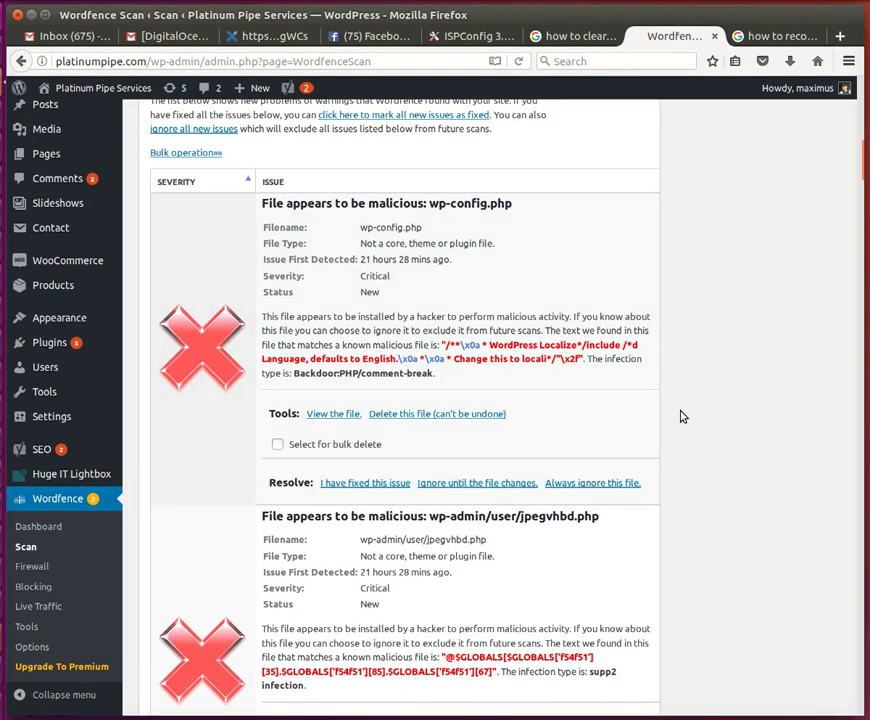
- Delete the malicious wp-admin/user/jpegvhbd.php and restore the original core index.php
scroll(683, 416, down, 4)
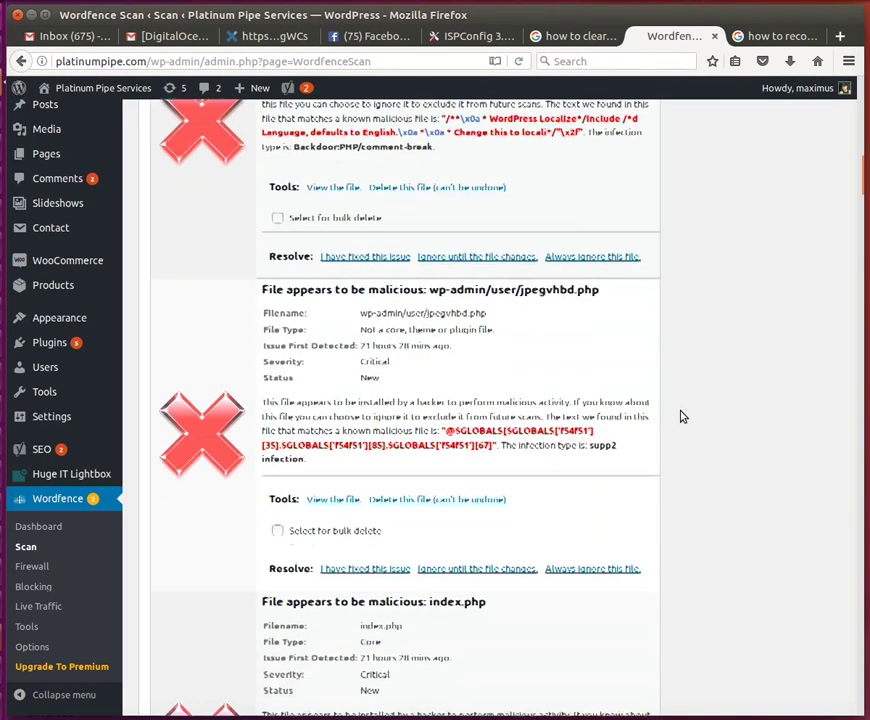
scroll(683, 416, down, 2)
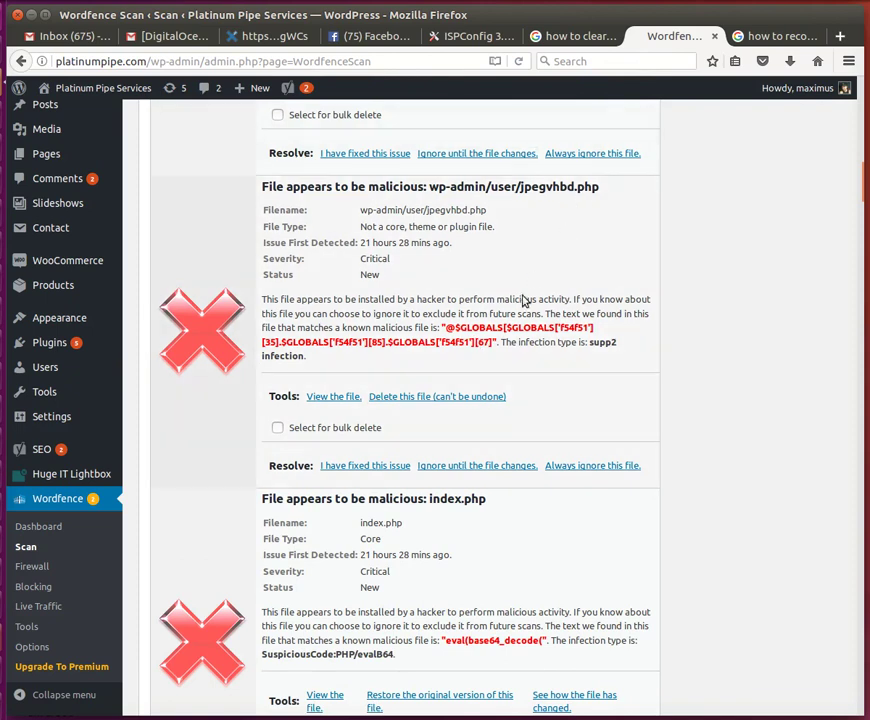
click(473, 398)
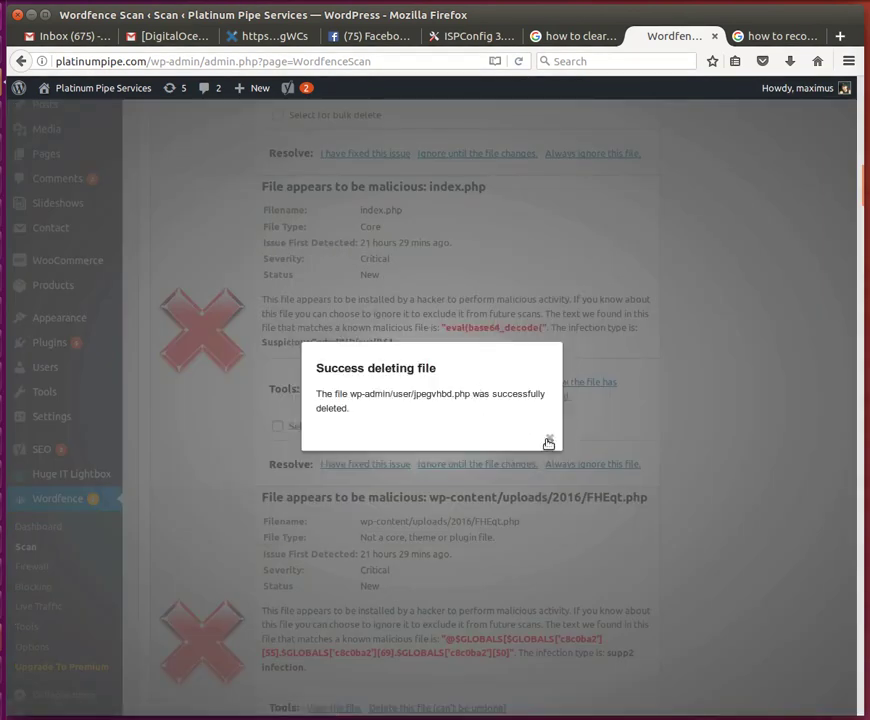
click(548, 443)
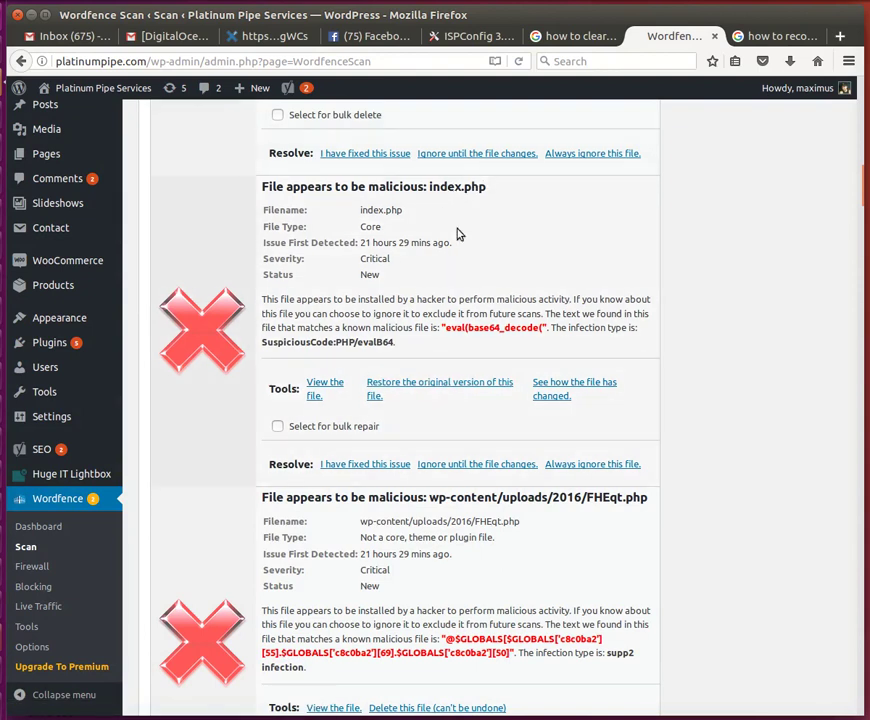
click(438, 389)
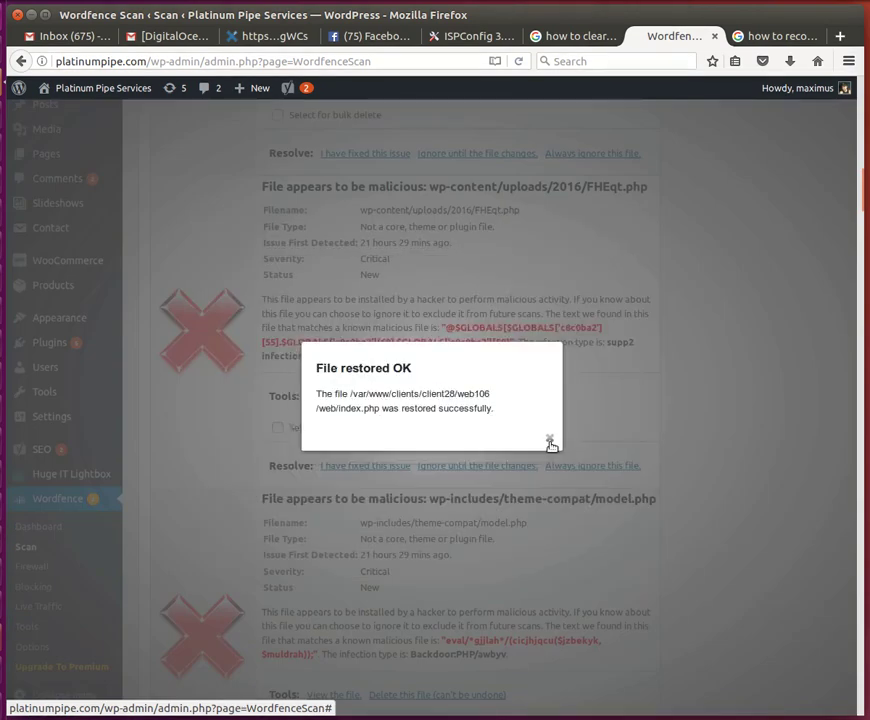
click(551, 441)
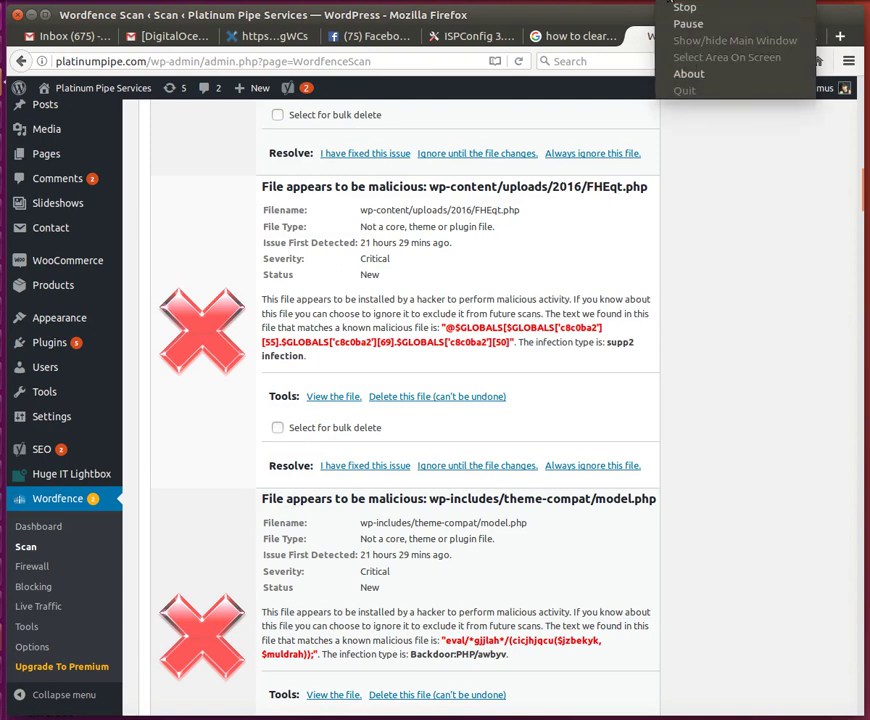
- Review the 14 remaining Wordfence issues, including Akismet, Contact Form 7 and WooCommerce upgrade warnings
click(690, 27)
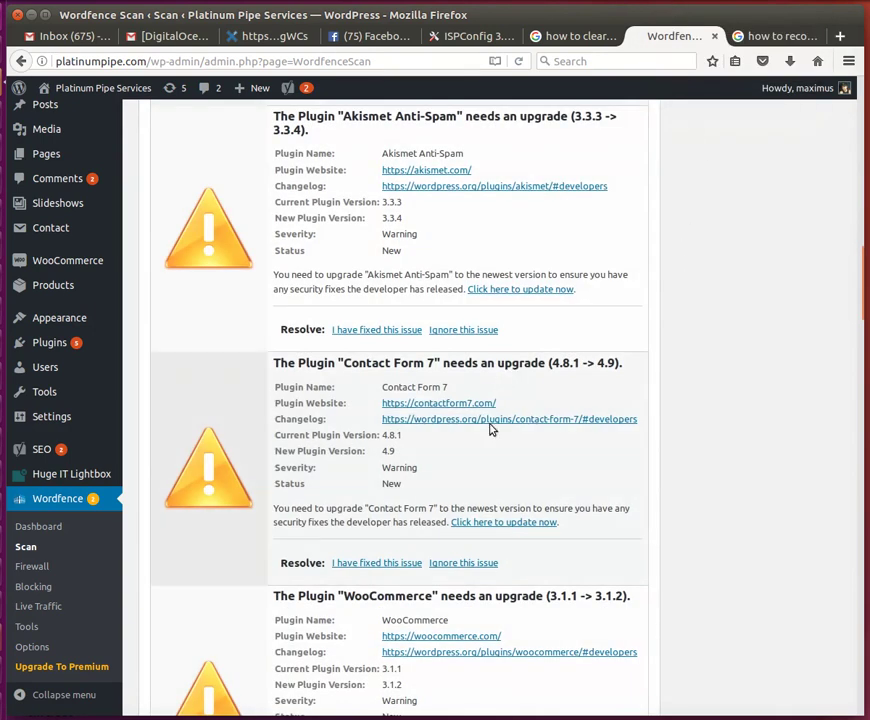
scroll(489, 470, up, 1)
scroll(489, 477, up, 8)
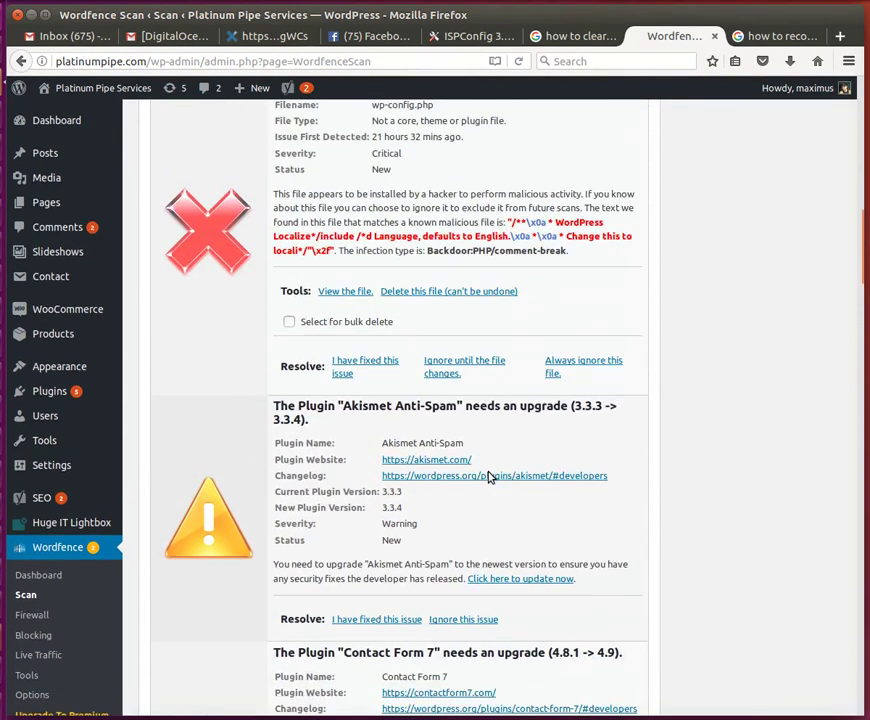
scroll(489, 475, down, 2)
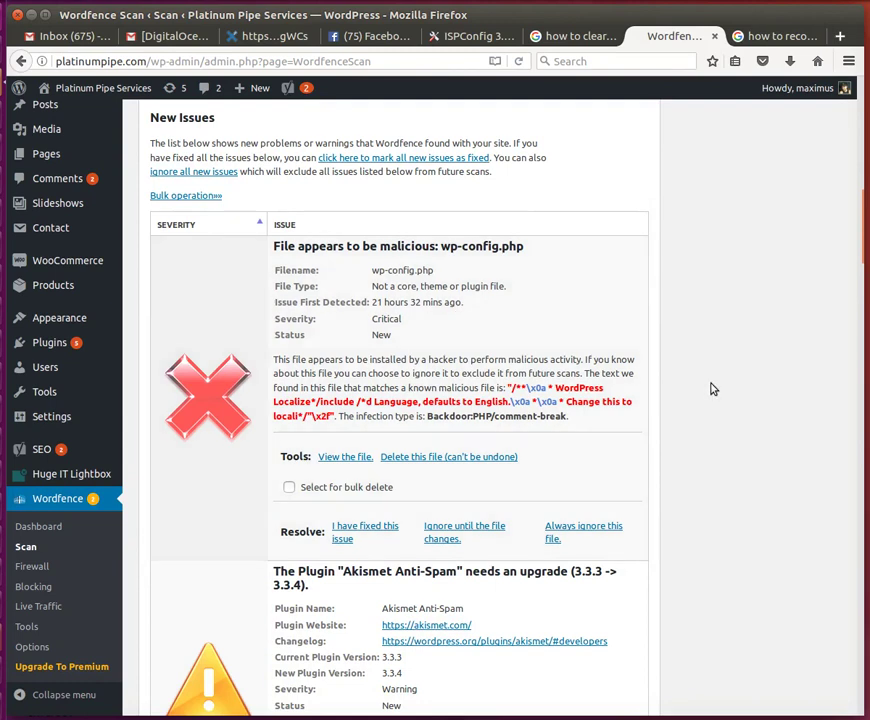
scroll(712, 388, down, 2)
scroll(713, 389, down, 6)
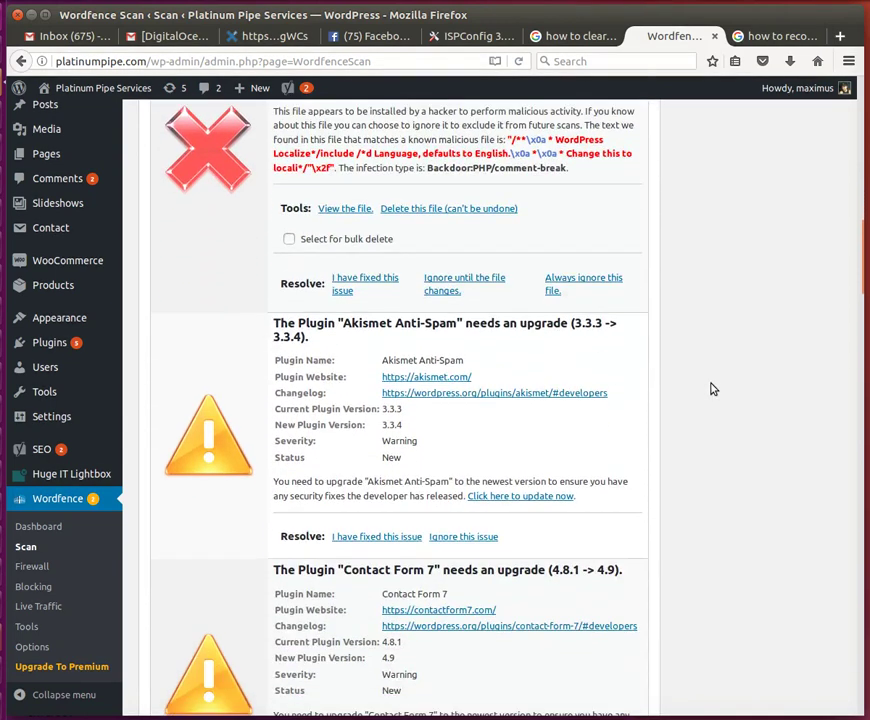
scroll(712, 389, down, 1)
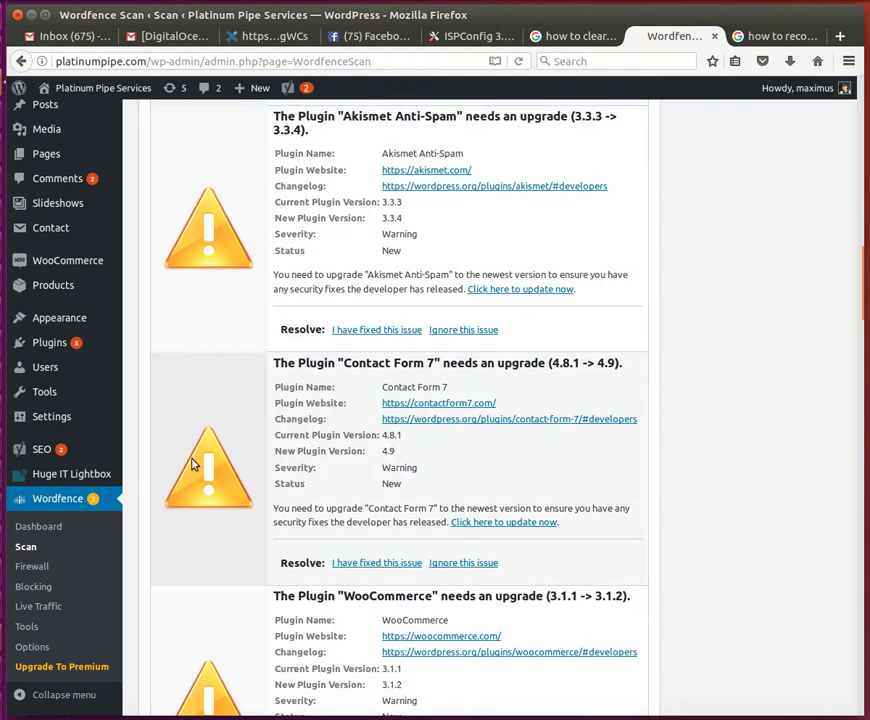
mouse_move(48, 343)
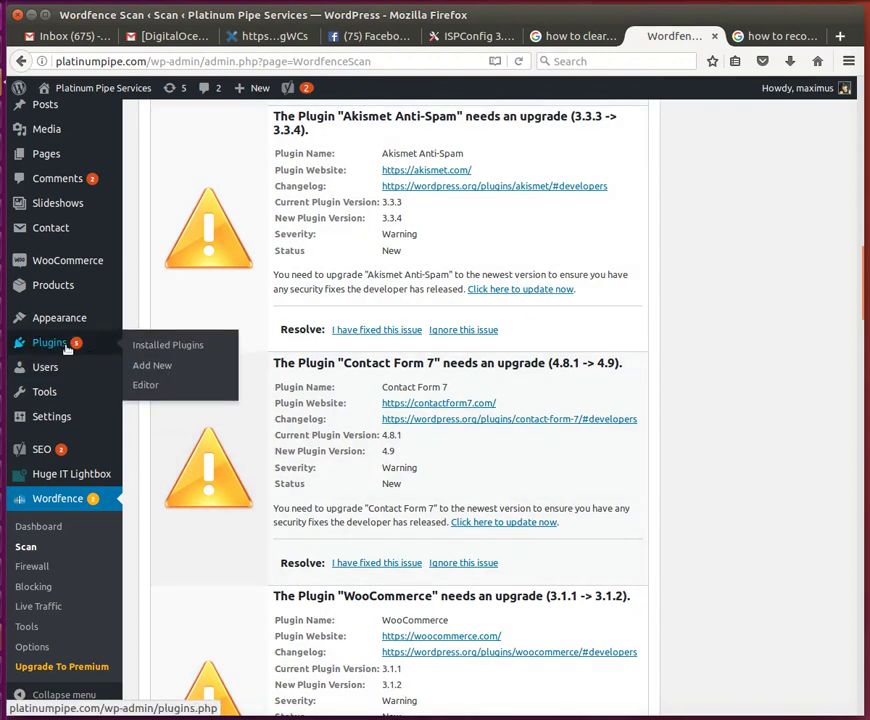
- Go to the Installed Plugins list
click(147, 345)
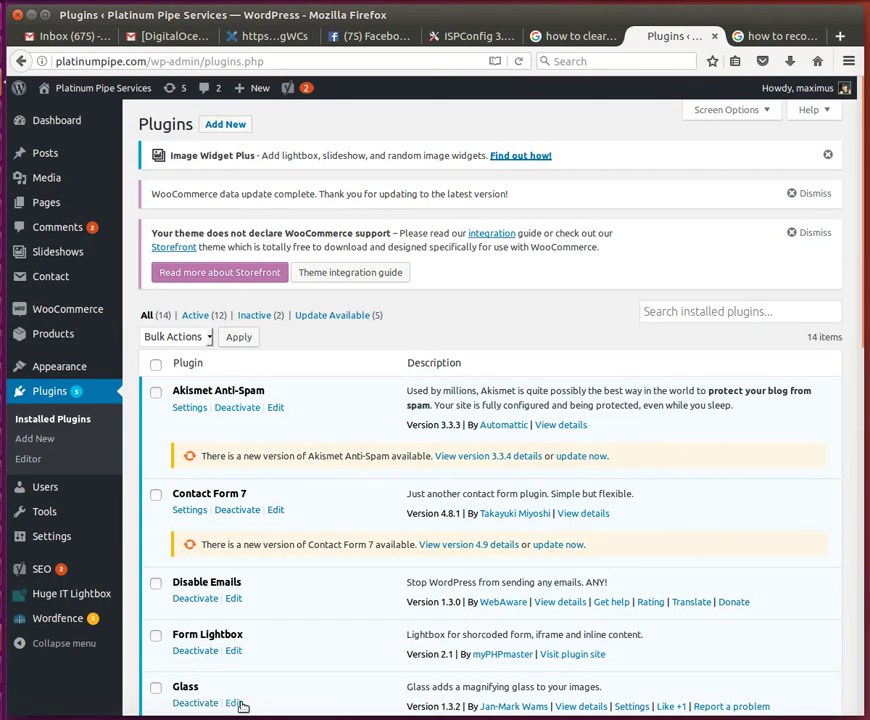
scroll(262, 583, down, 4)
scroll(266, 456, up, 3)
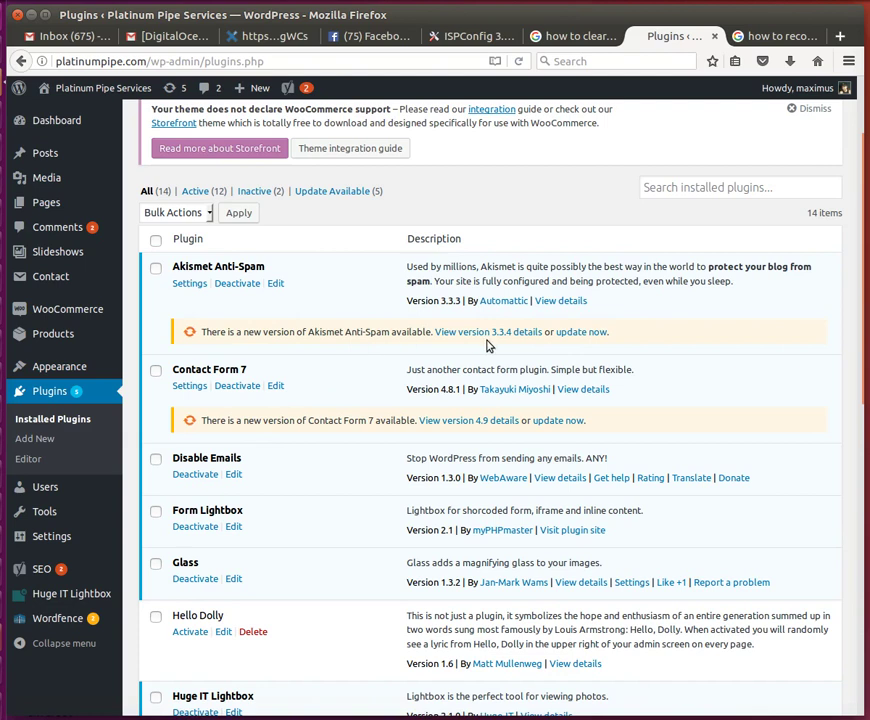
- Update Akismet Anti-Spam to 3.3.4 and Contact Form 7 to 4.9
click(593, 332)
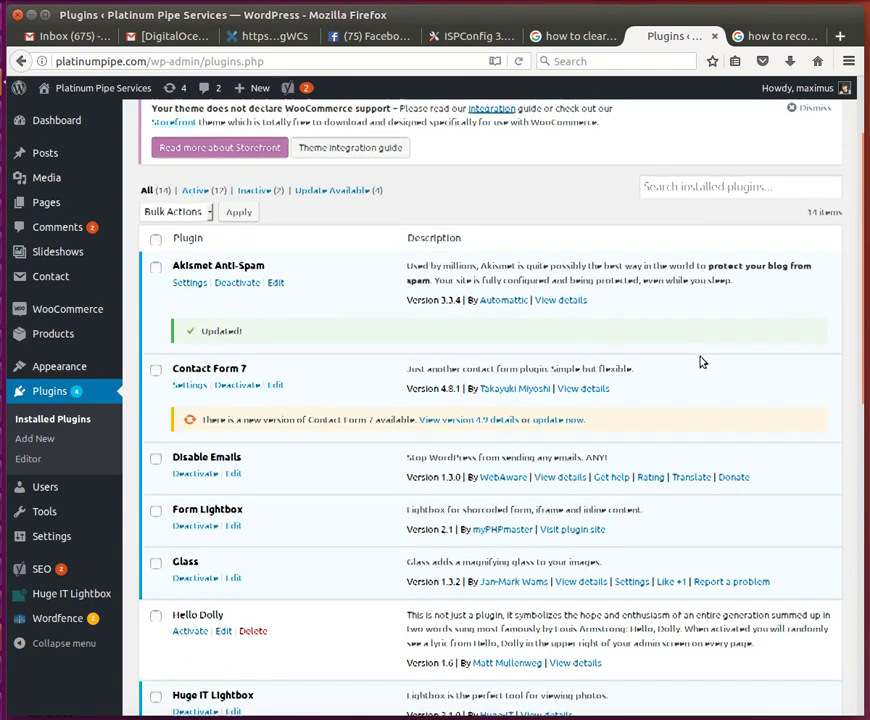
scroll(702, 362, down, 1)
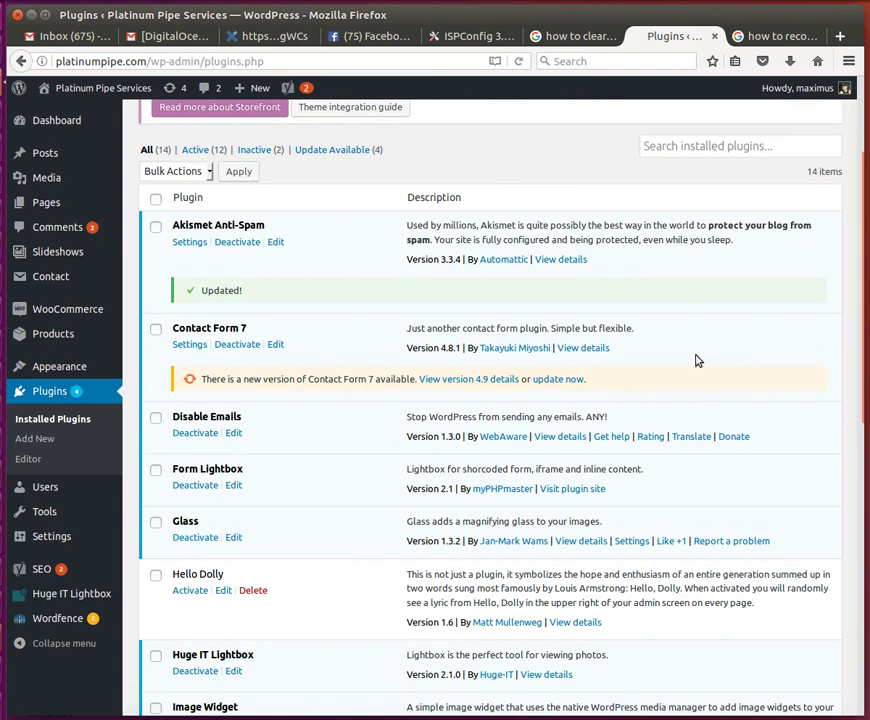
click(559, 381)
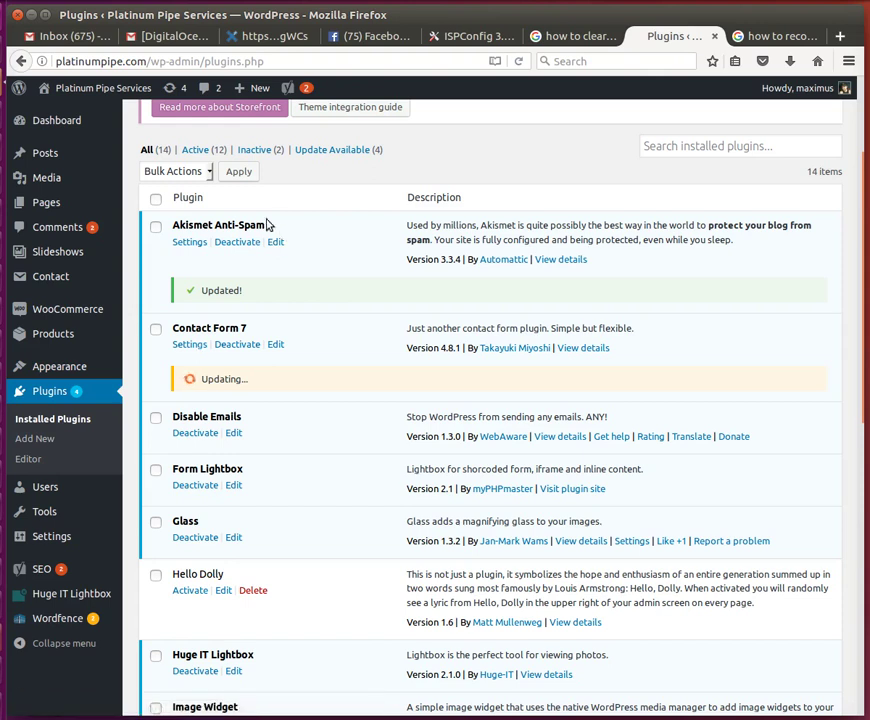
scroll(272, 337, down, 1)
scroll(272, 337, down, 3)
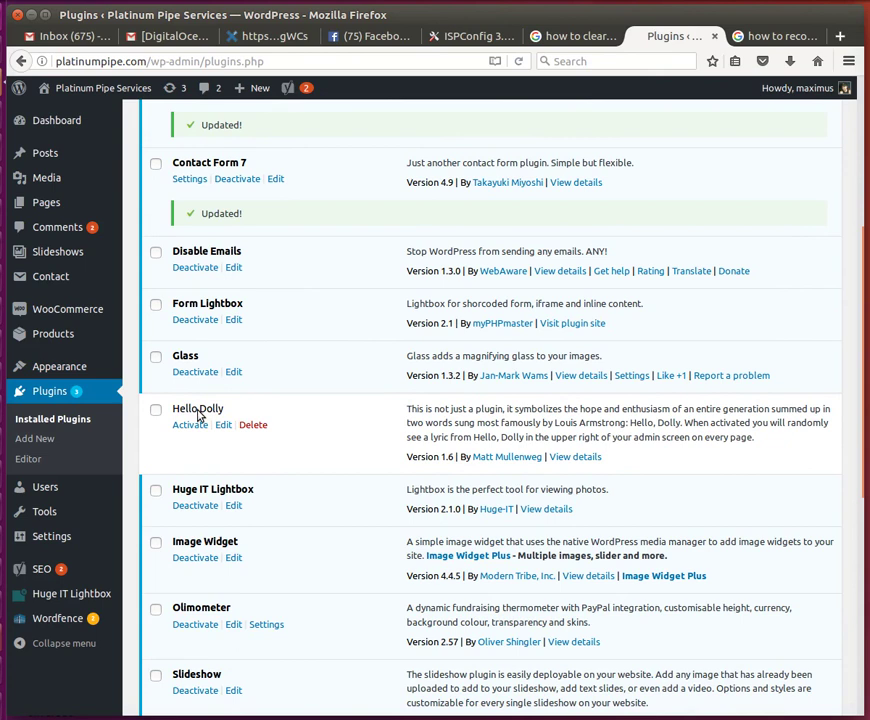
- Delete the Hello Dolly plugin and its data, confirming the removal
click(258, 427)
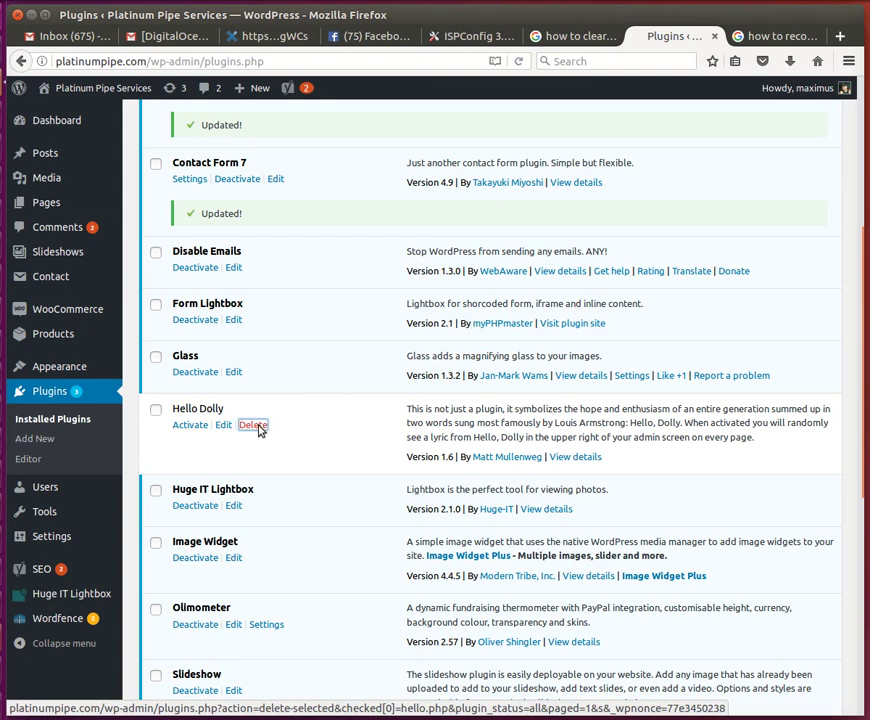
click(258, 427)
click(552, 353)
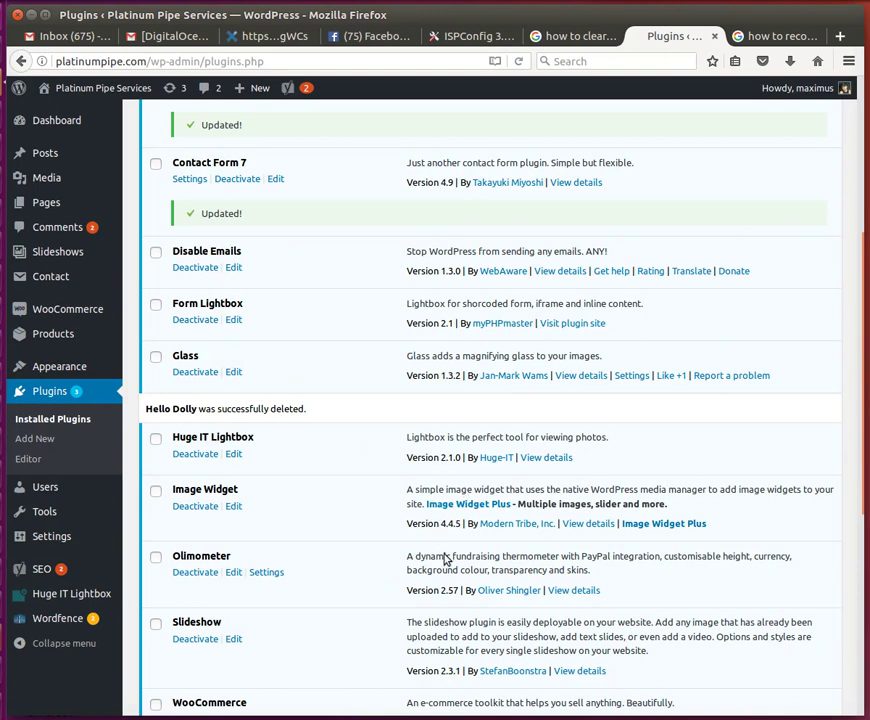
scroll(446, 560, down, 5)
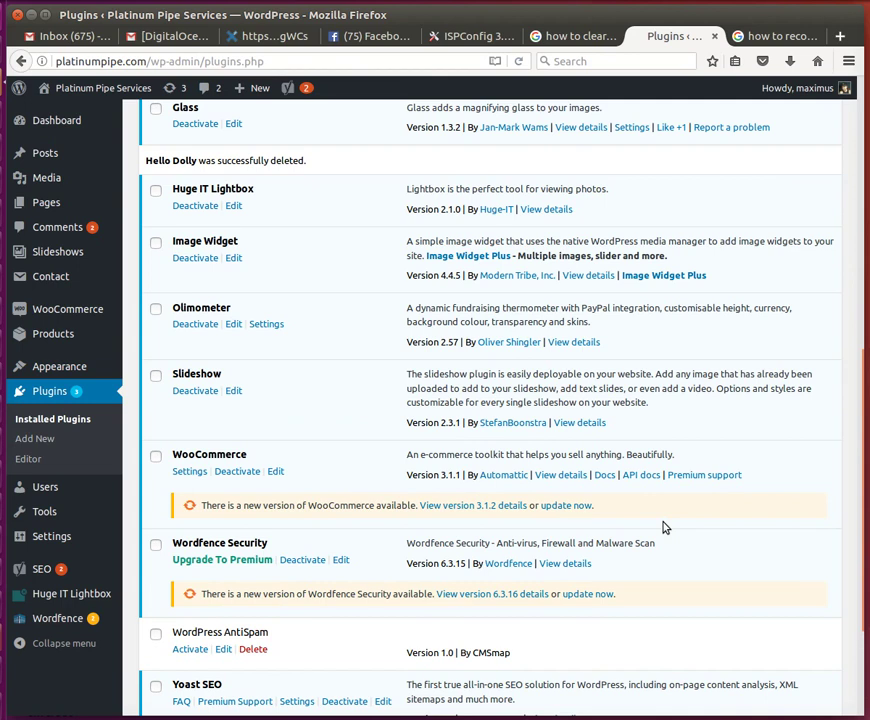
- Update WooCommerce to 3.1.2 and Wordfence Security to 6.3.16
click(573, 507)
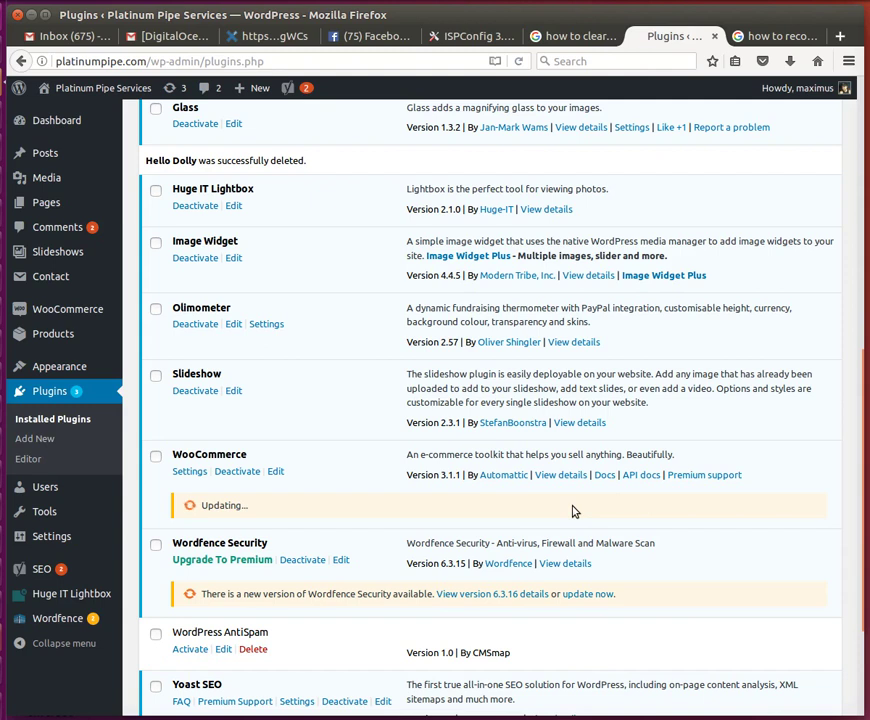
click(599, 595)
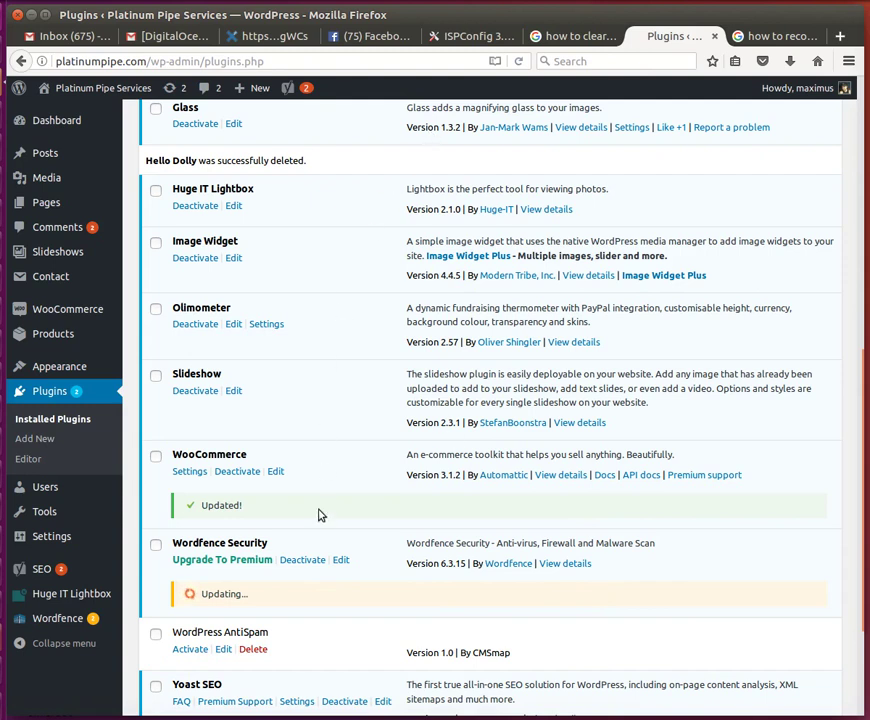
scroll(742, 540, down, 2)
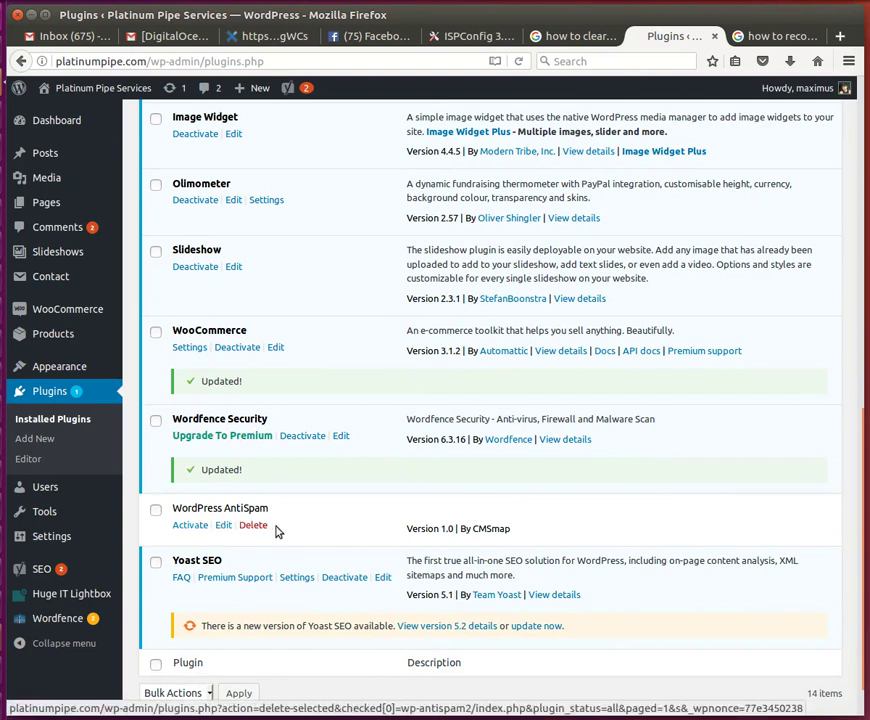
scroll(324, 520, down, 1)
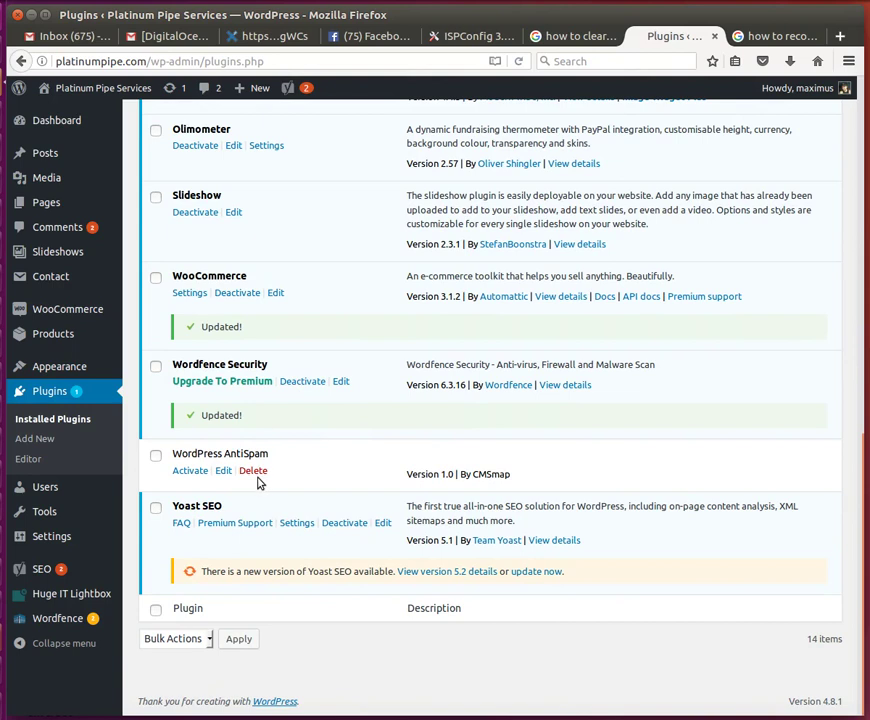
- Delete the WordPress AntiSpam plugin and update Yoast SEO to 5.2
click(256, 471)
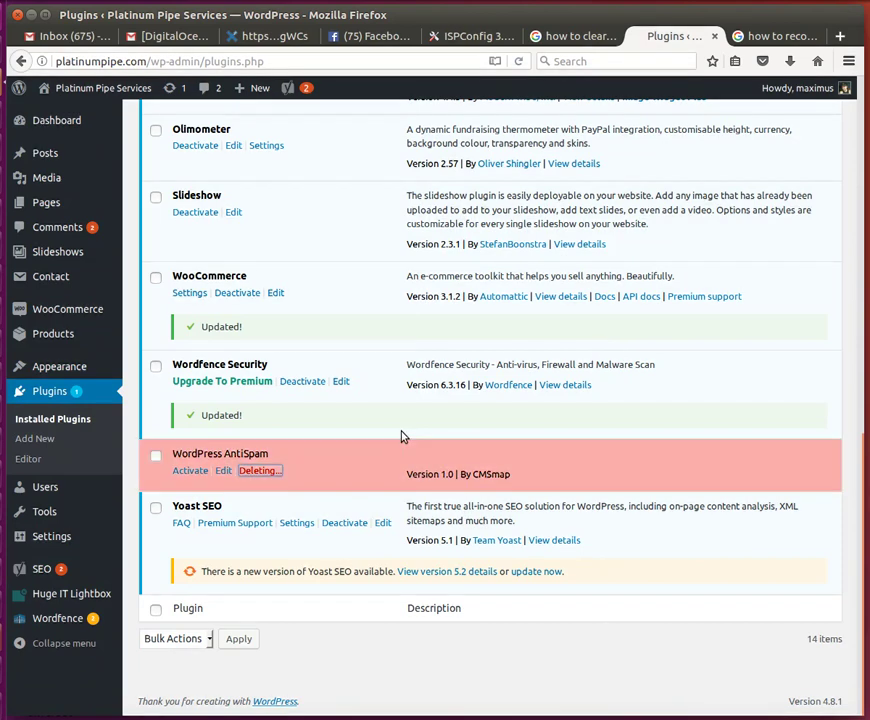
click(551, 572)
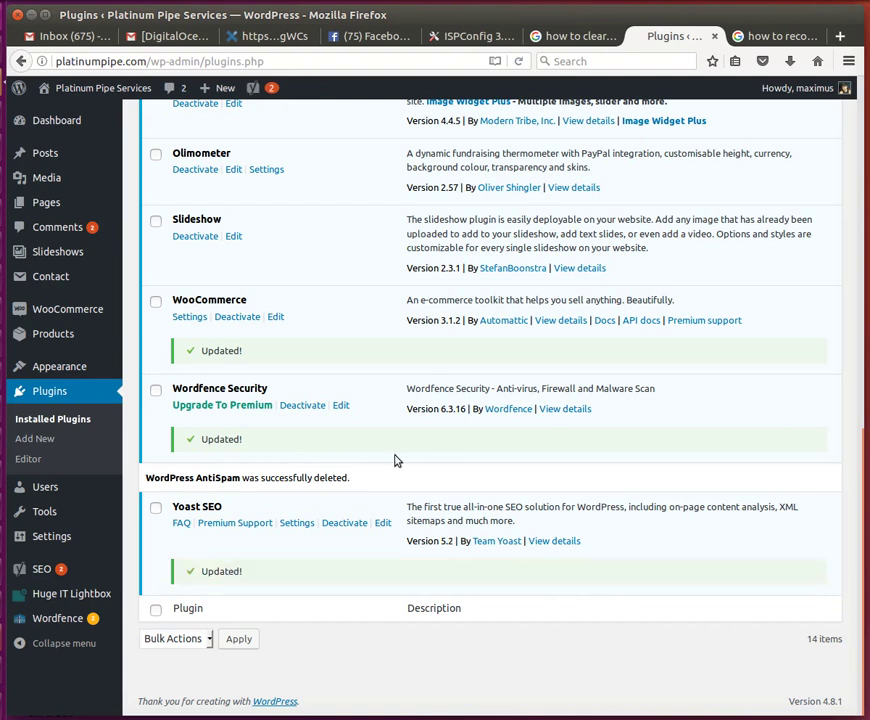
- Open the Wordfence Dashboard, showing 9 issues from the August 19, 2017 scan
scroll(190, 430, up, 5)
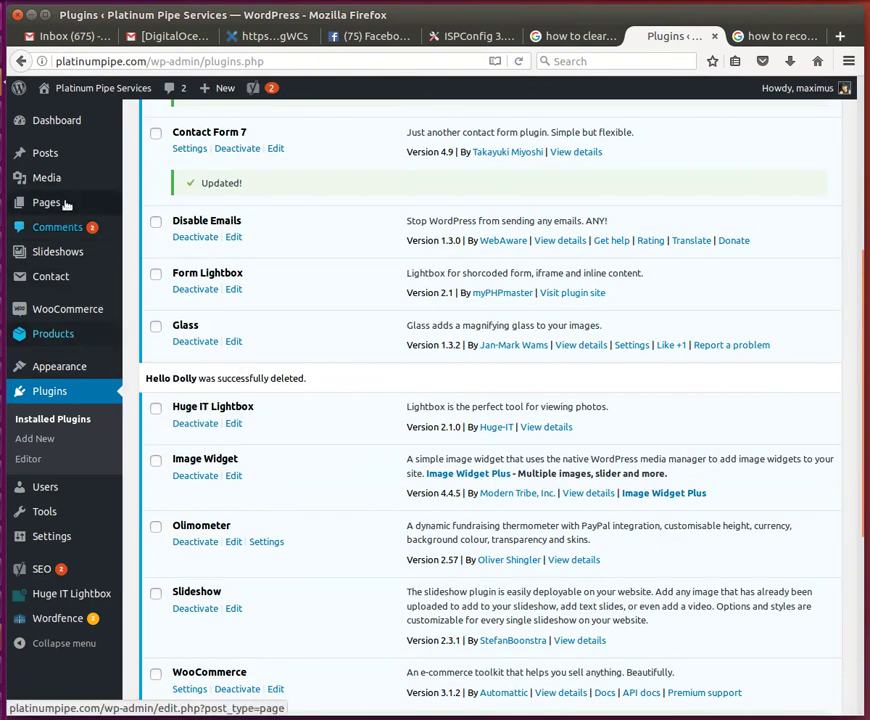
mouse_move(62, 121)
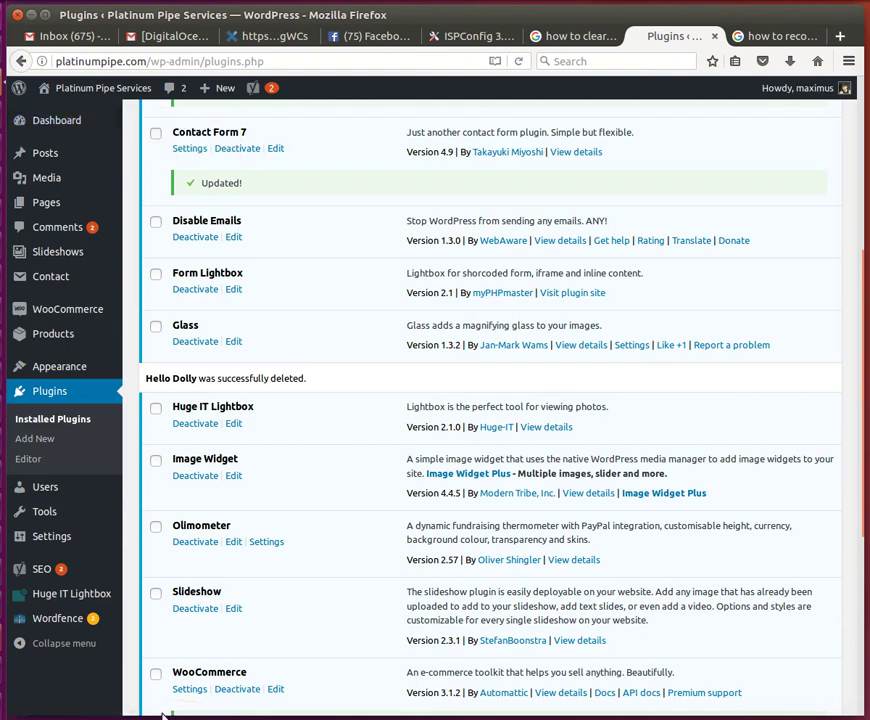
click(58, 619)
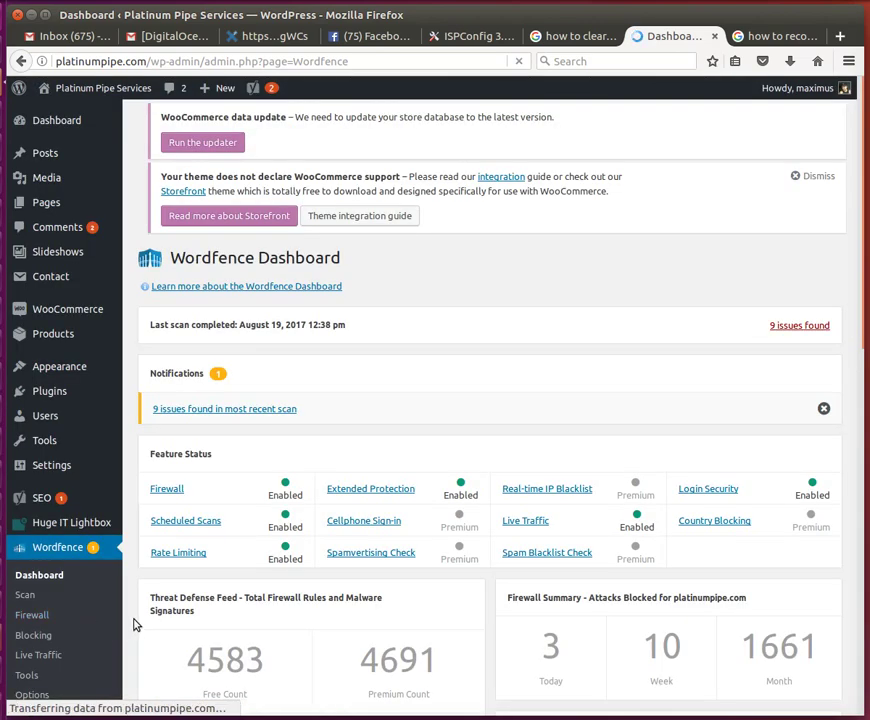
- Open the Wordfence Scan page and scroll to the wp-includes/theme-compat/model.php unknown-file warning
click(20, 595)
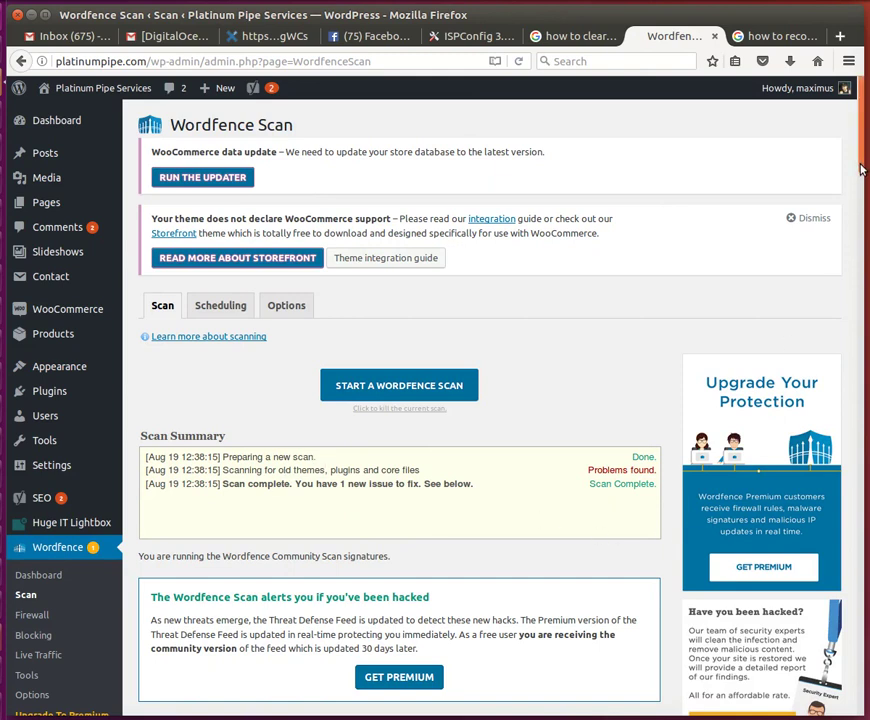
drag(860, 170, 848, 342)
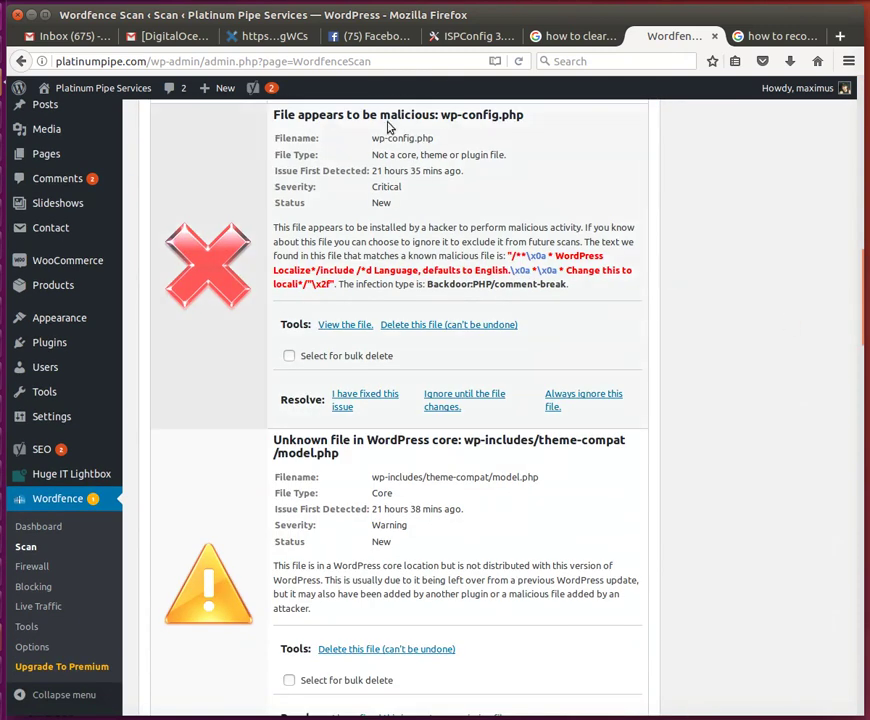
drag(860, 278, 822, 322)
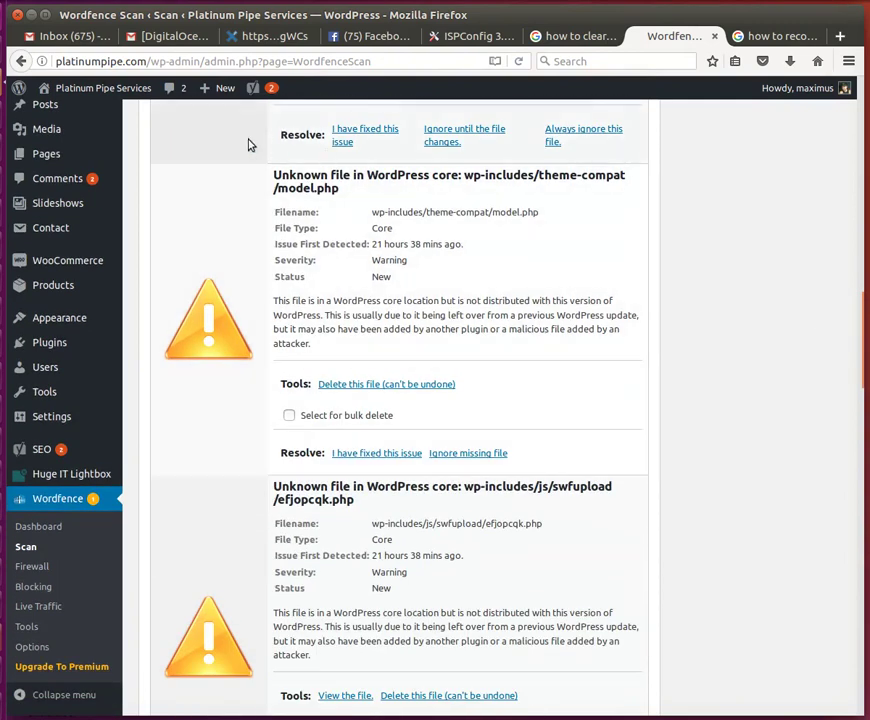
scroll(211, 155, up, 3)
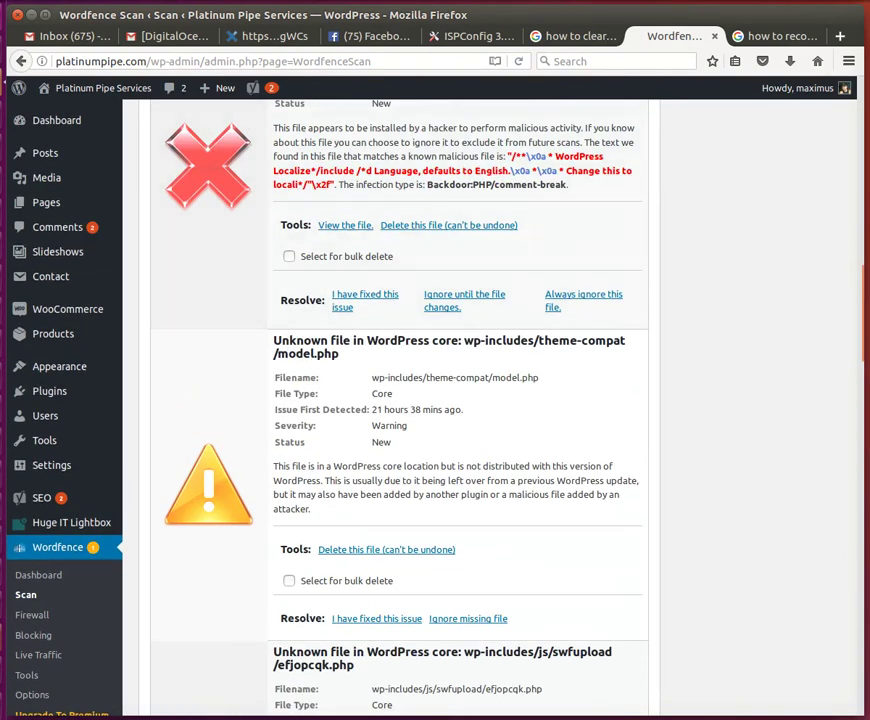
scroll(825, 414, down, 2)
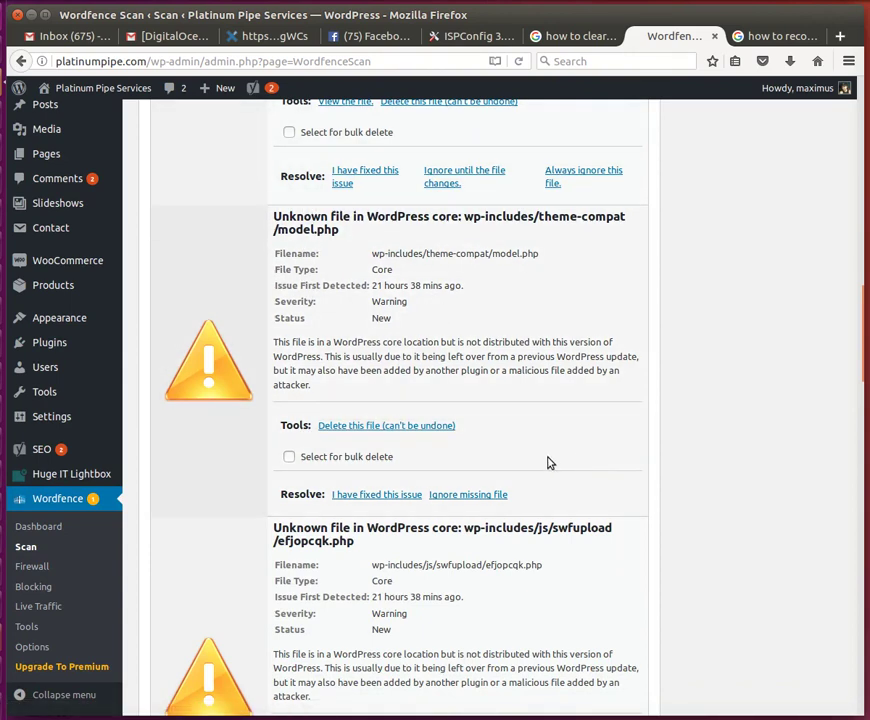
- Attempt to delete theme-compat/model.php, then dismiss the invalid-file deletion error
click(411, 425)
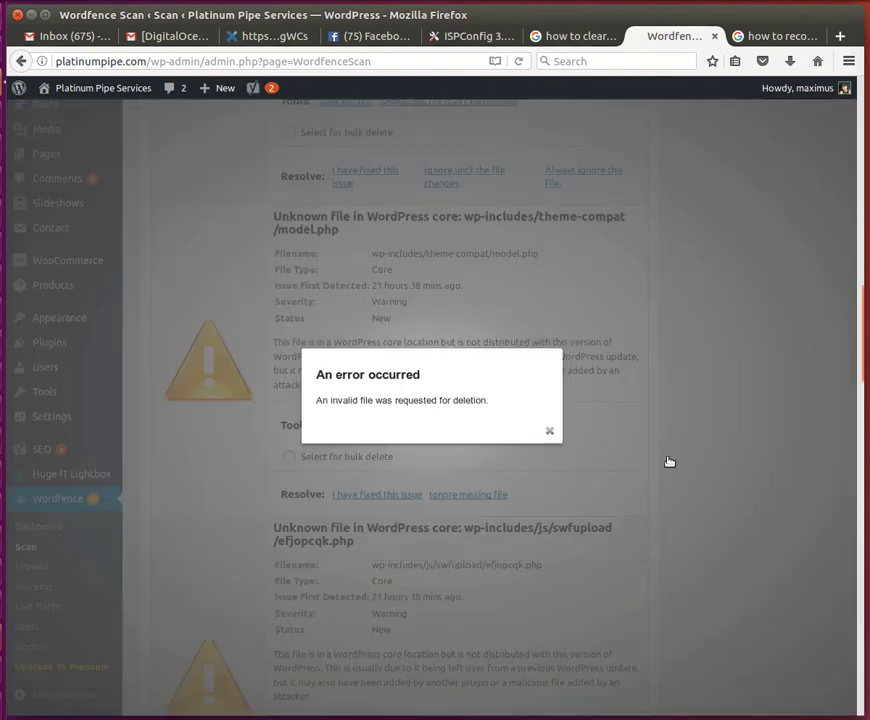
click(549, 431)
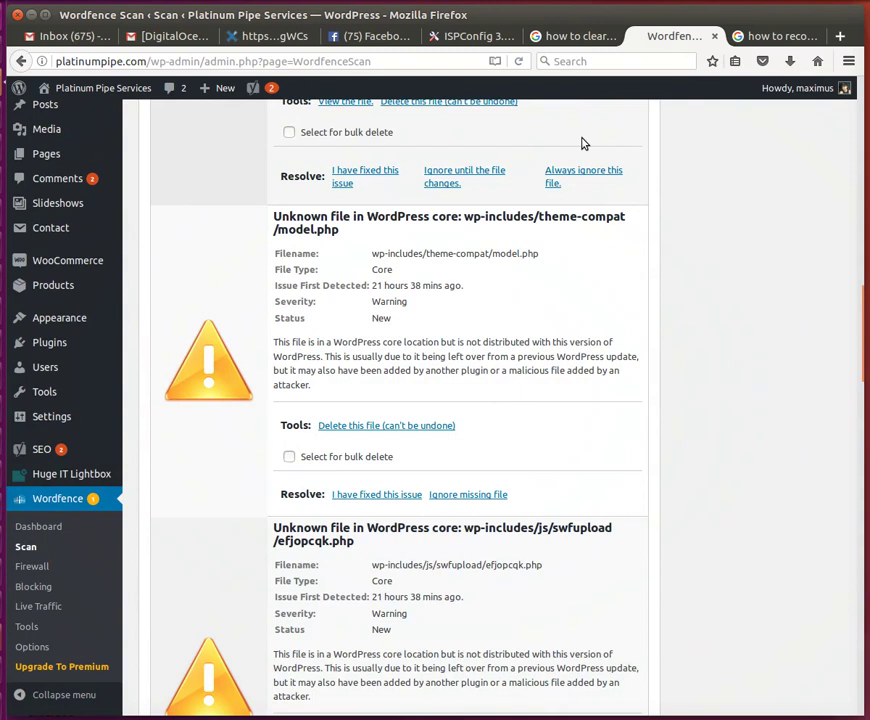
click(688, 0)
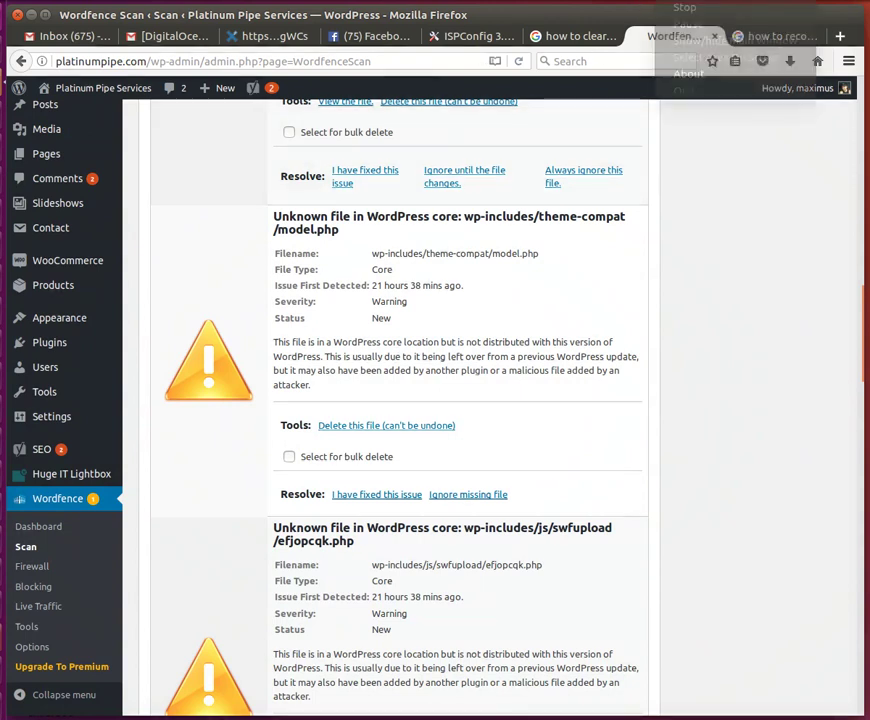
click(677, 24)
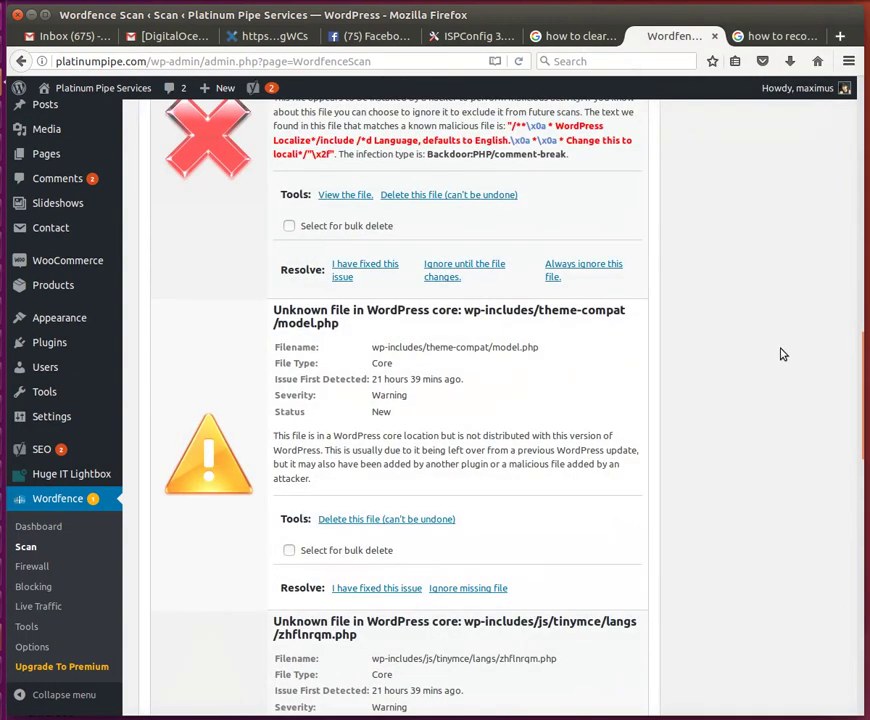
- Retry deleting theme-compat/model.php and return to the top of the Scan page
click(390, 520)
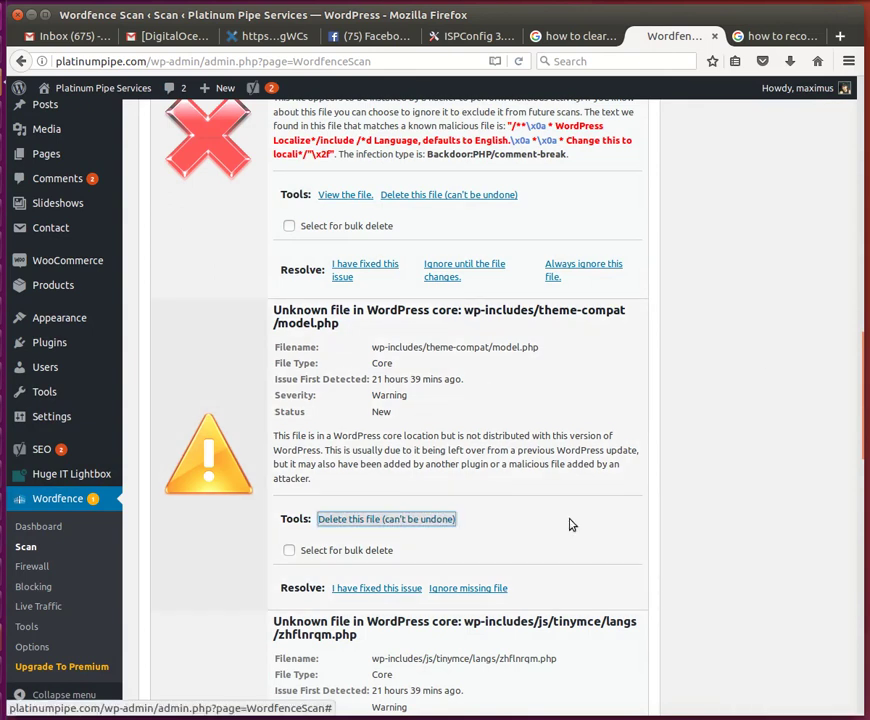
scroll(609, 524, down, 2)
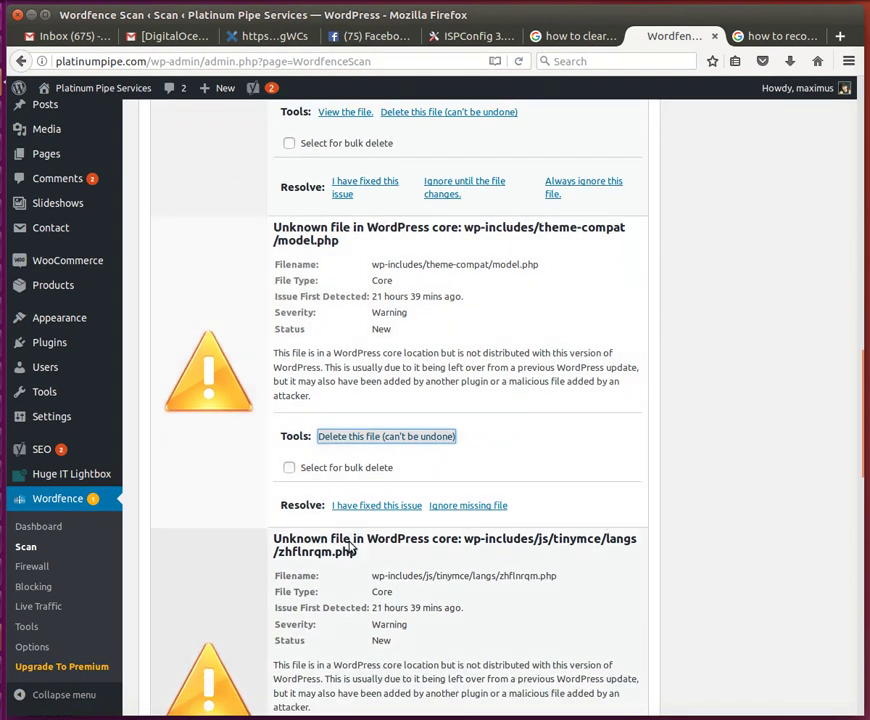
scroll(355, 414, up, 5)
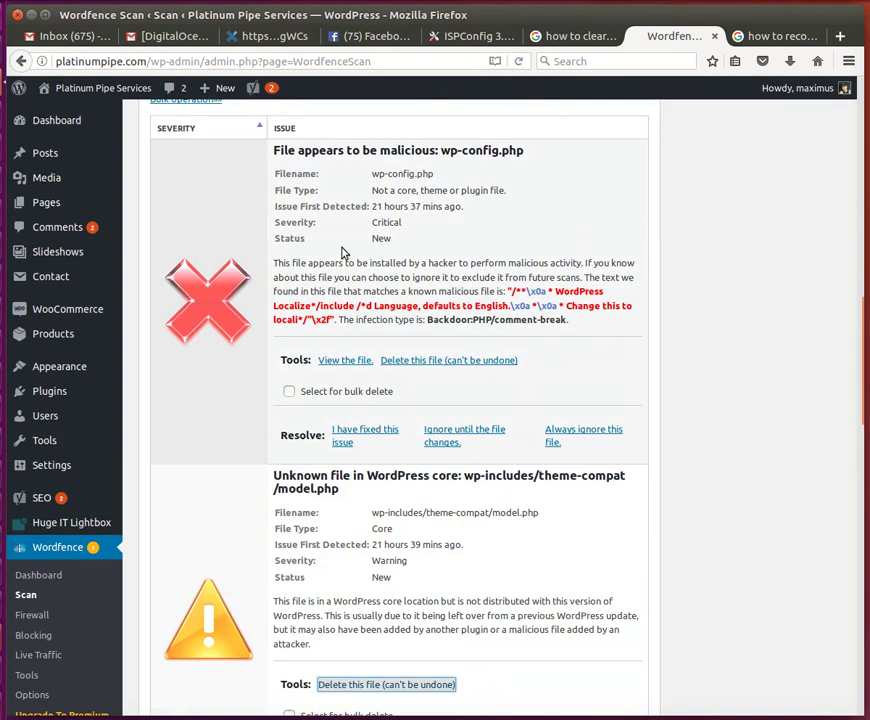
scroll(297, 594, down, 2)
scroll(487, 547, up, 4)
scroll(487, 547, up, 16)
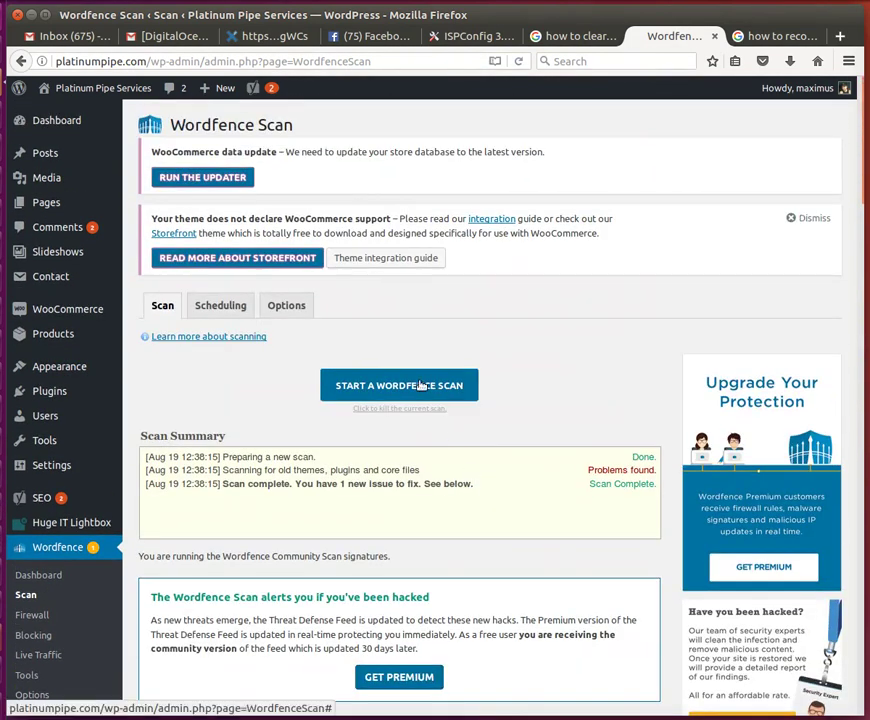
- Launch a new Wordfence scan, reloading the Scan page and restarting it until the log runs
click(411, 382)
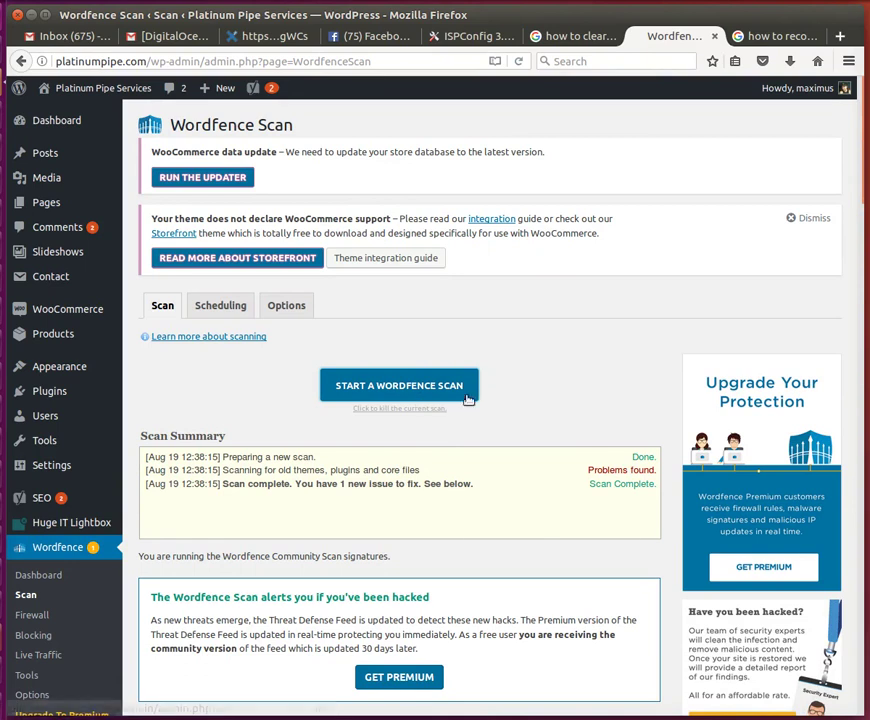
click(426, 388)
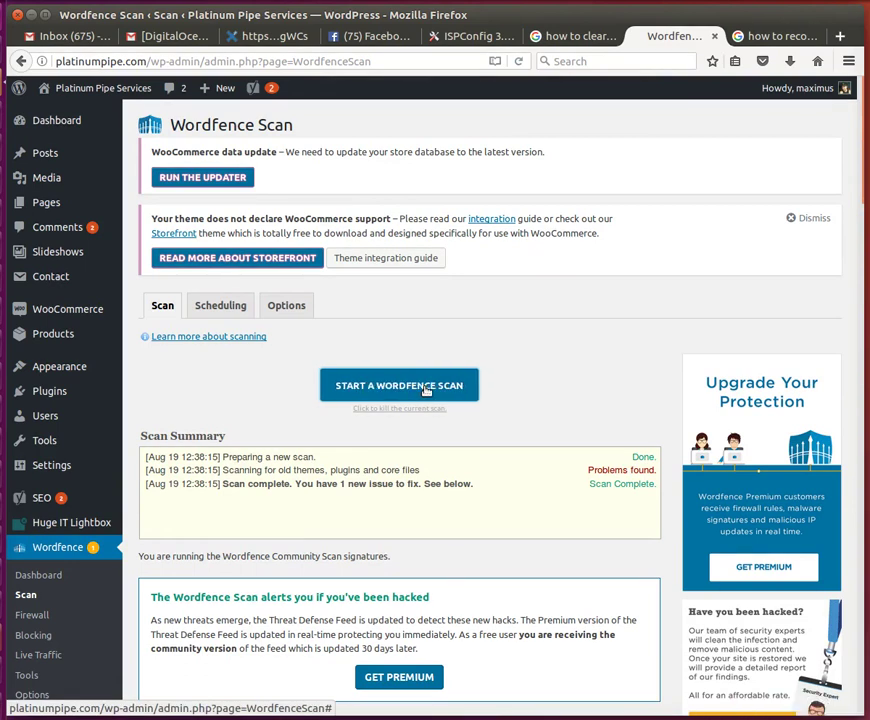
click(520, 61)
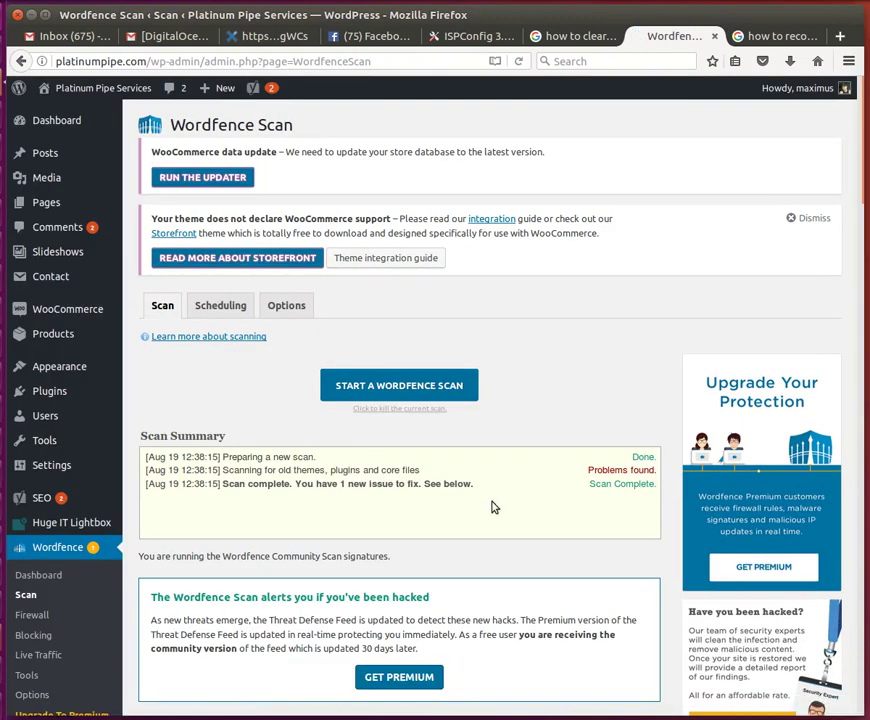
click(396, 384)
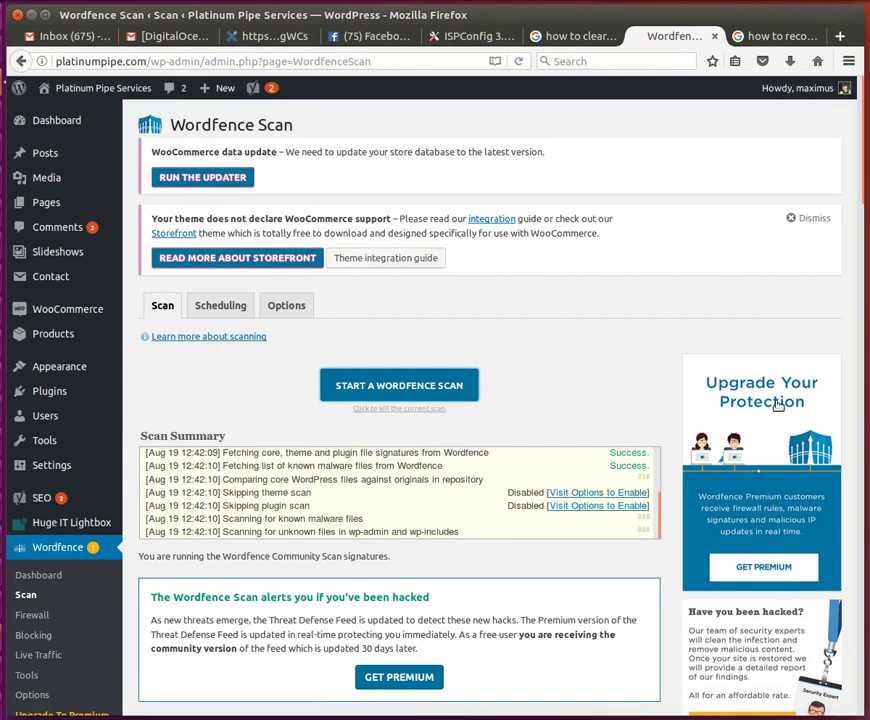
- Find the theme-compat/model.php issue in the new results and choose to delete the file
scroll(862, 213, down, 1)
drag(862, 213, 850, 420)
scroll(783, 559, down, 12)
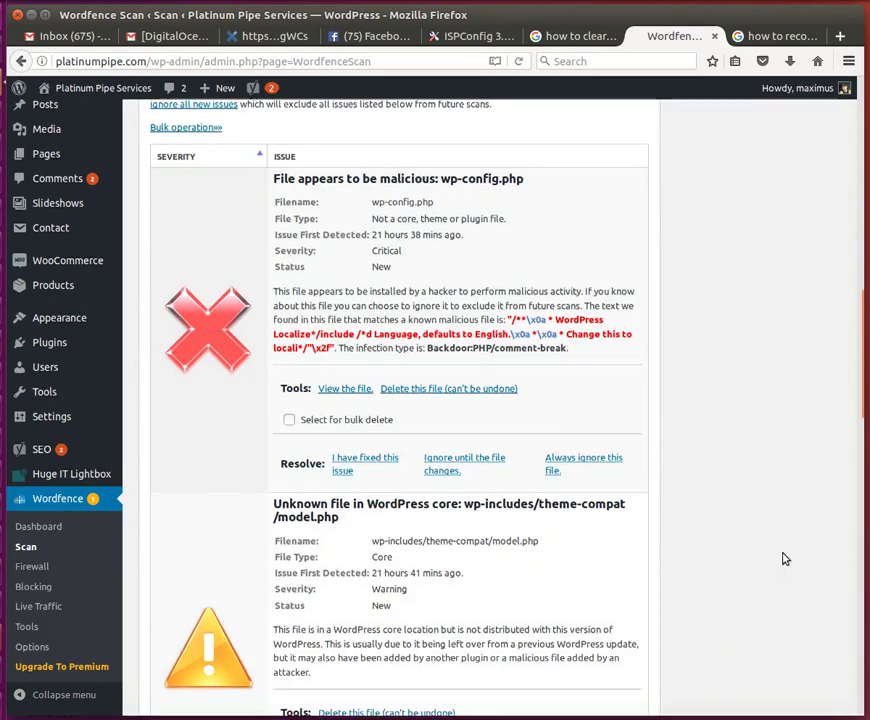
scroll(786, 560, down, 8)
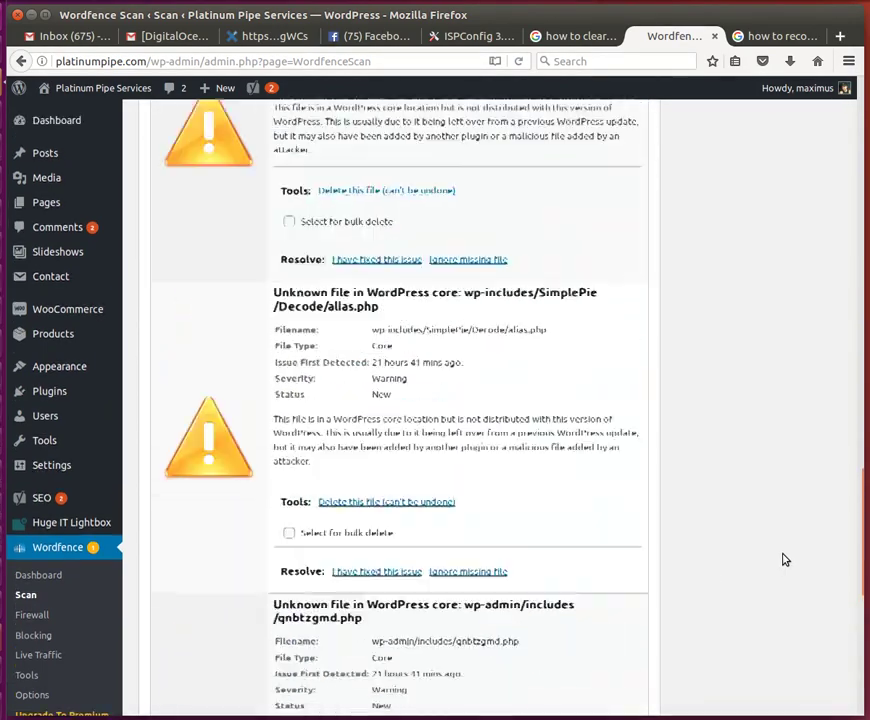
scroll(785, 560, up, 15)
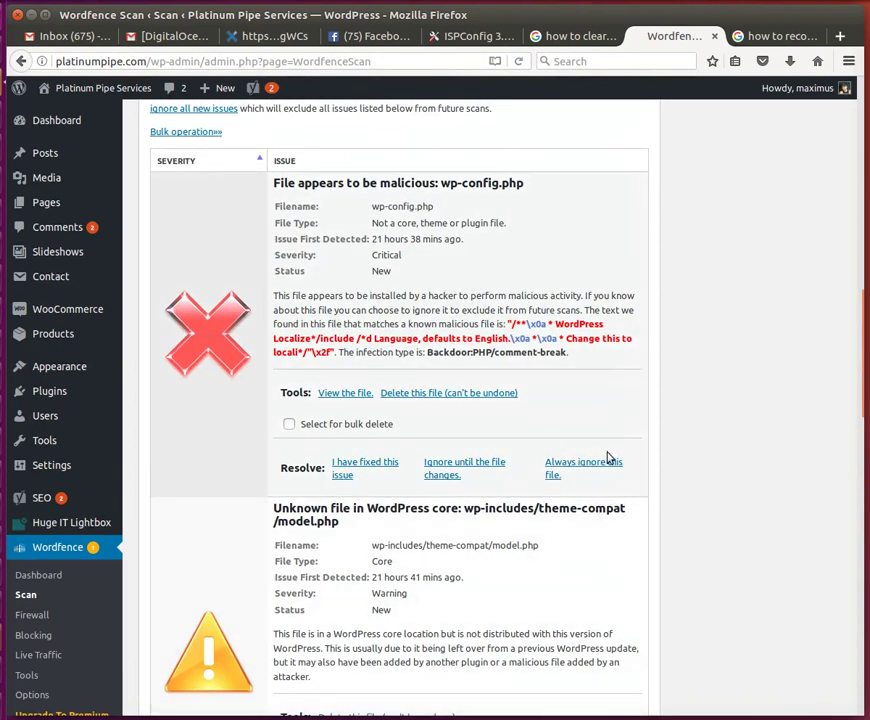
scroll(734, 491, down, 2)
scroll(698, 437, down, 5)
click(395, 428)
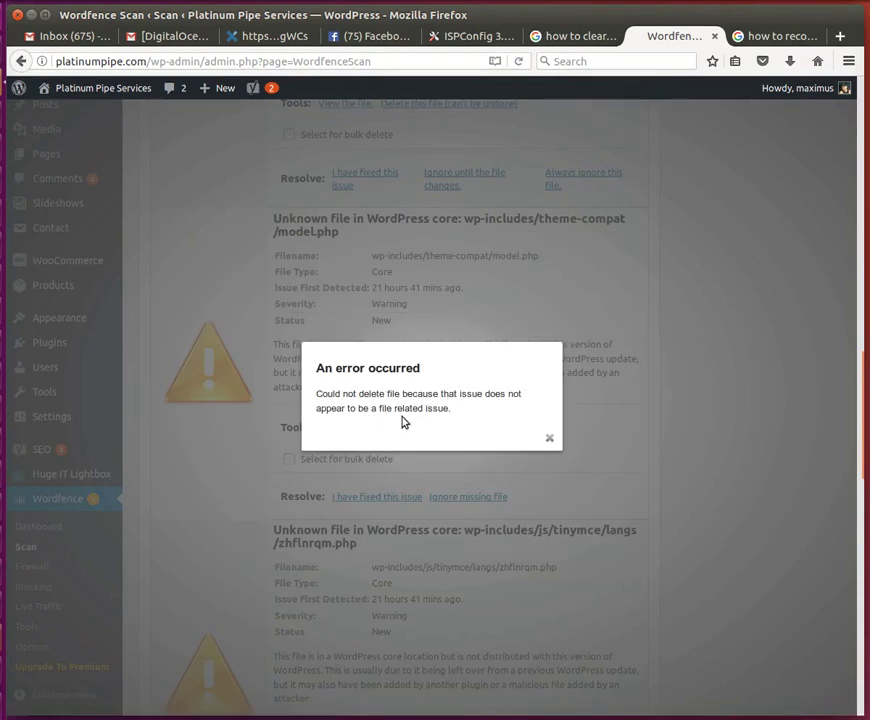
- Close the could-not-delete error and scroll back up to the wp-config.php issue
click(550, 439)
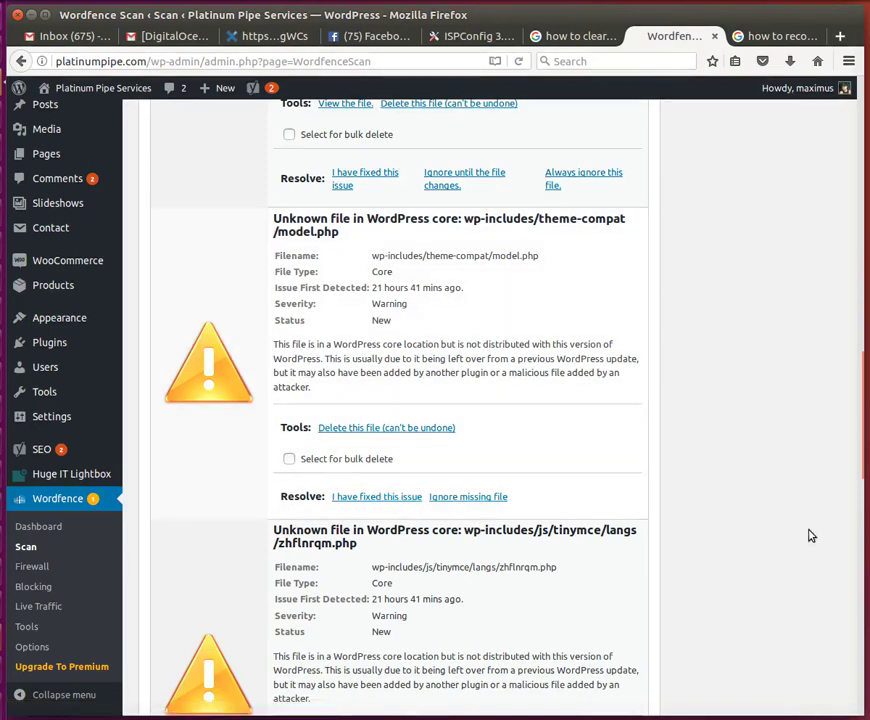
scroll(796, 392, up, 5)
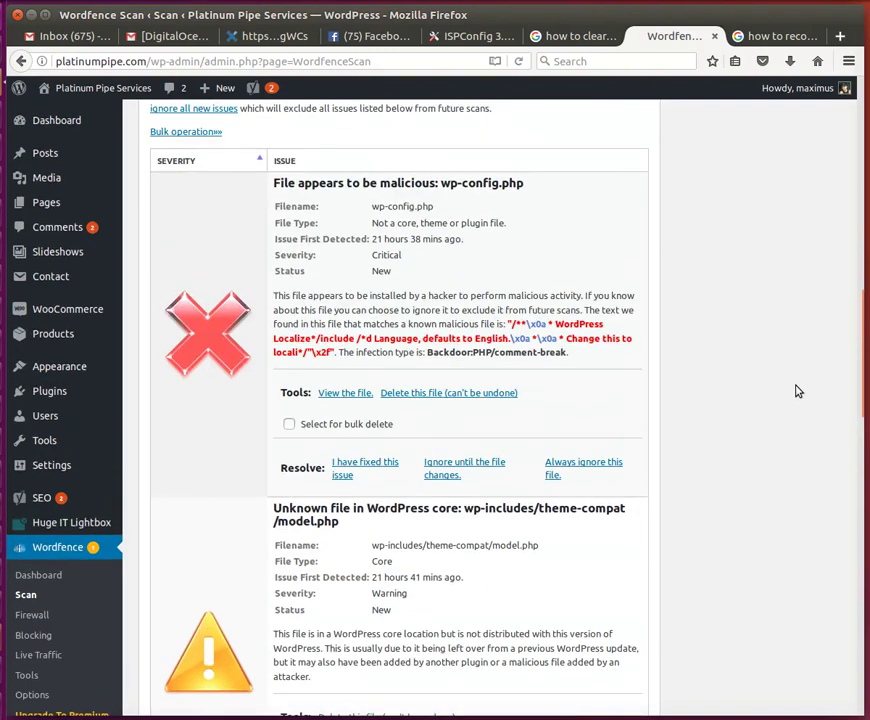
drag(863, 357, 863, 160)
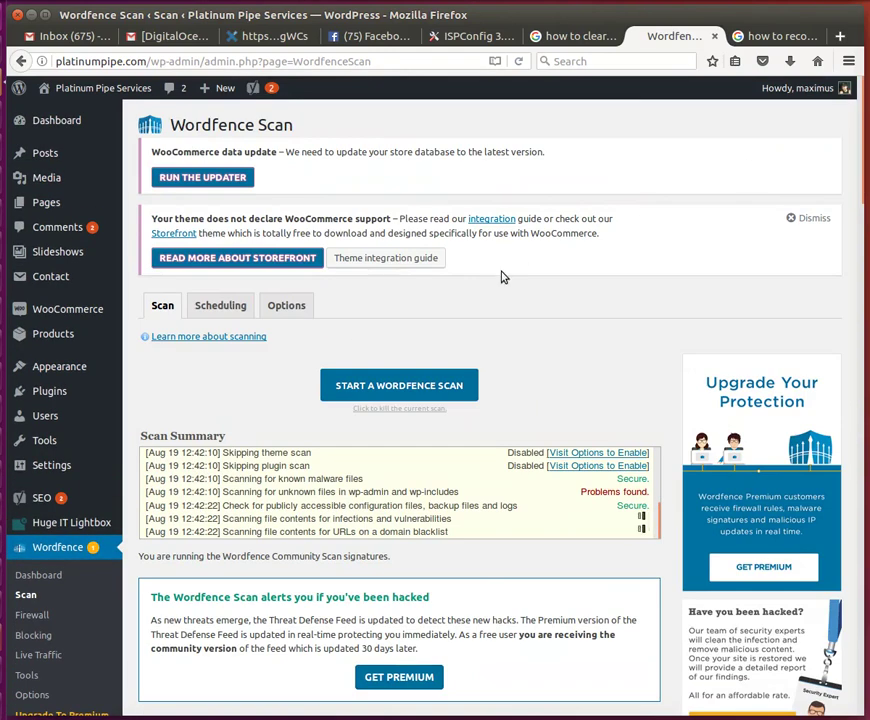